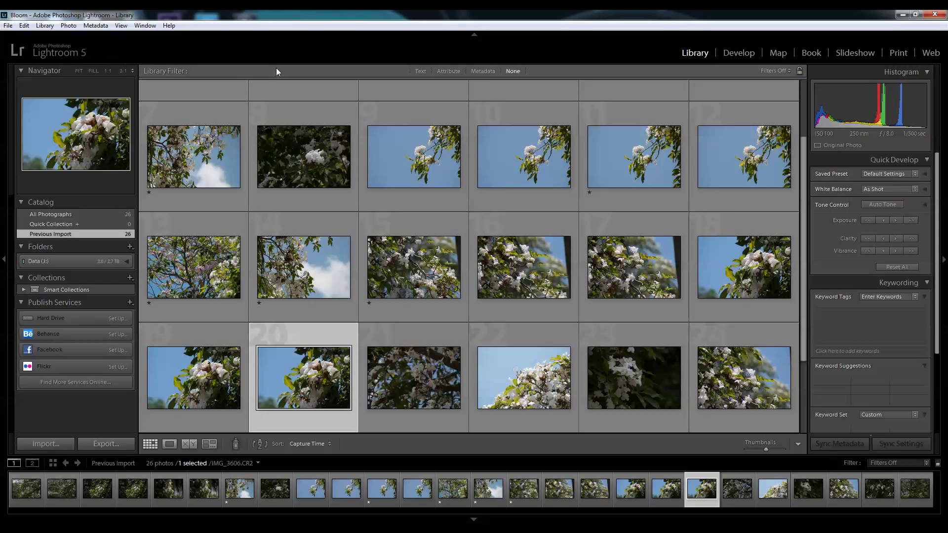
- Open the File menu from the Library module showing the Bloom catalog
left_click(8, 25)
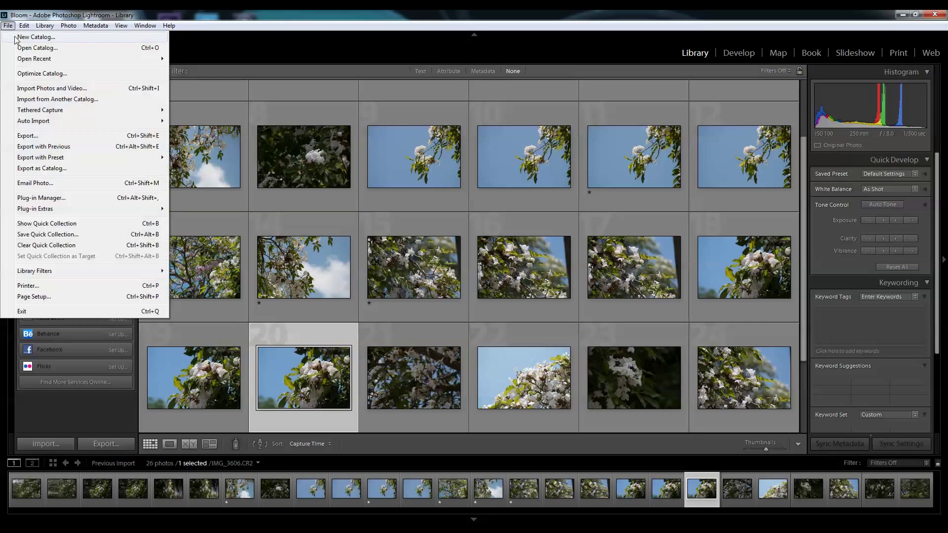
- Create and open a new catalog named 'LR Tutorial'
left_click(15, 37)
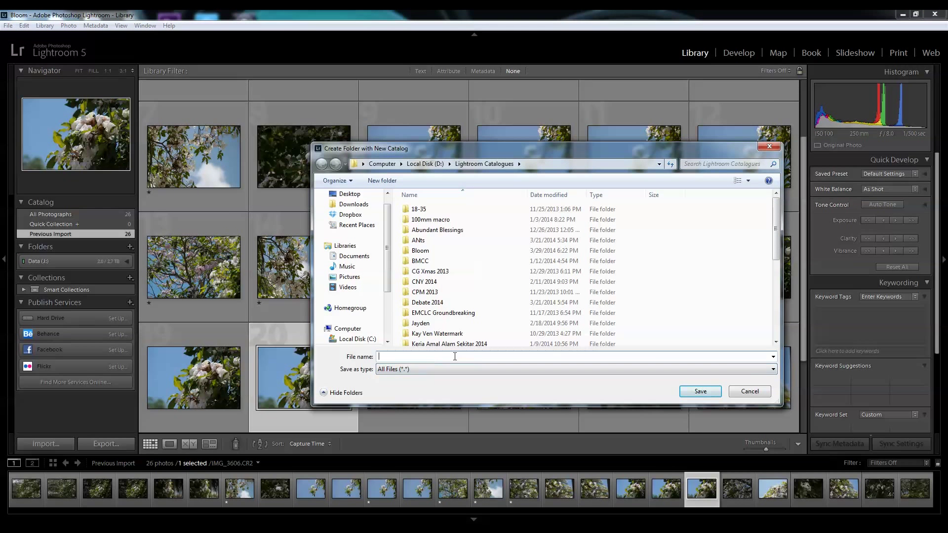
type("LR Tutorial")
key("Return")
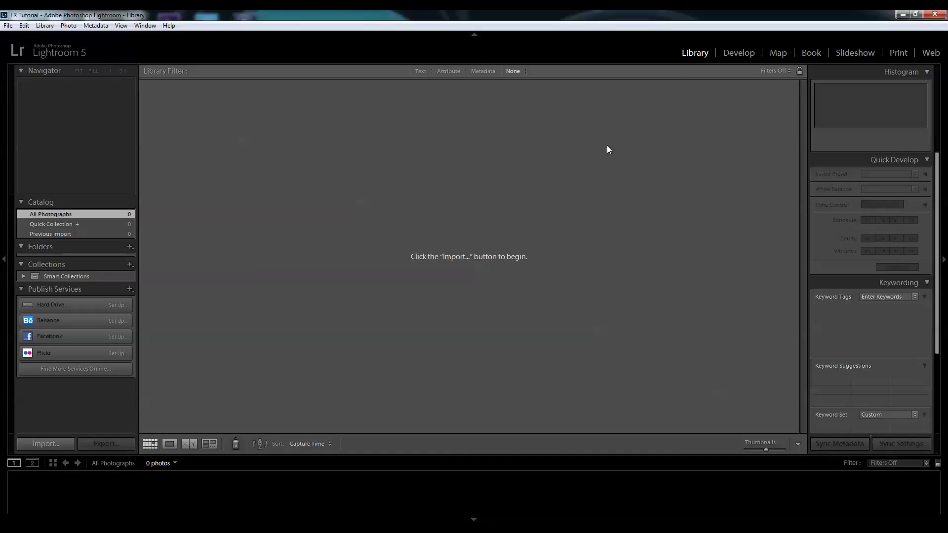
- Drag all 18 CR2 files from the LR Tutorial folder into the Import window
left_click(40, 448)
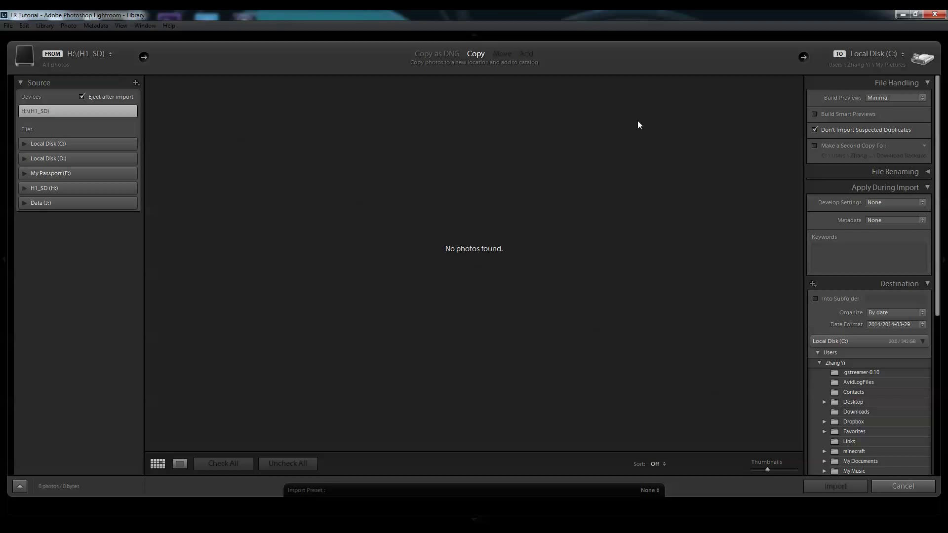
key("alt+Tab")
left_click_drag(416, 131, 316, 88)
left_click(496, 269)
key("ctrl+a")
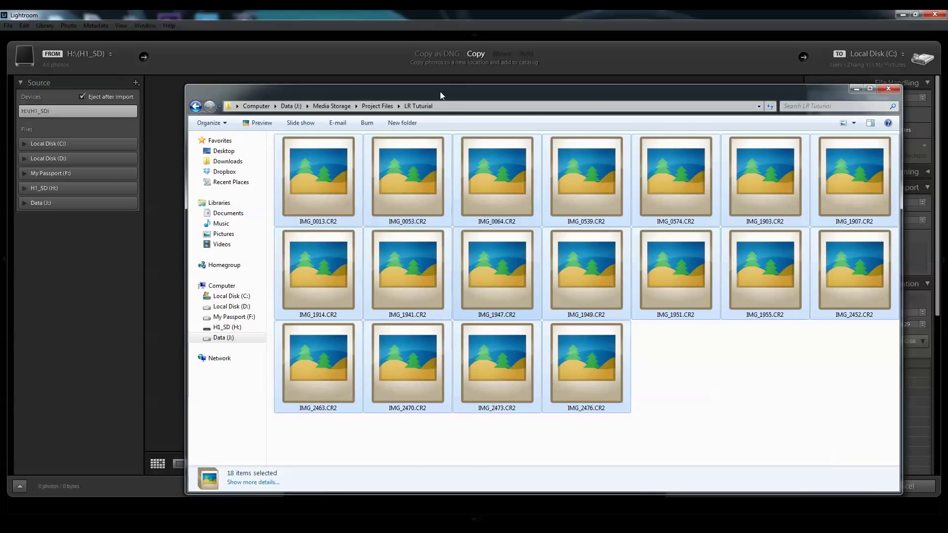
left_click_drag(440, 91, 650, 138)
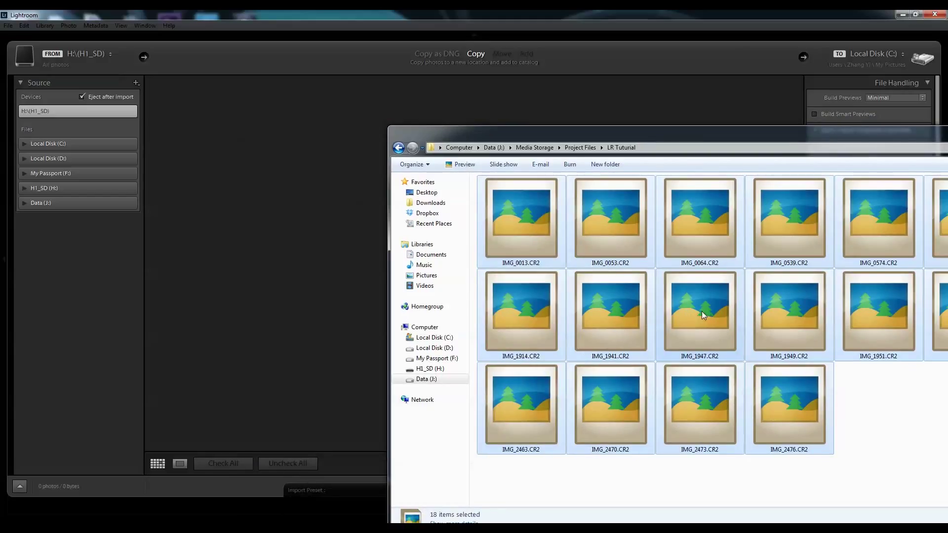
left_click_drag(702, 311, 303, 275)
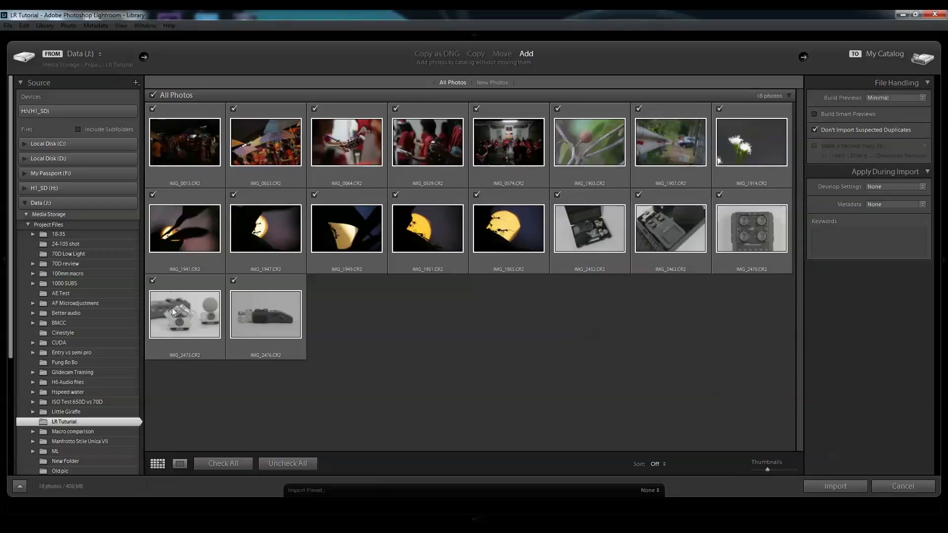
- Check IMG_2476 enlarged, then import all 18 photos into the catalog
left_click(261, 281)
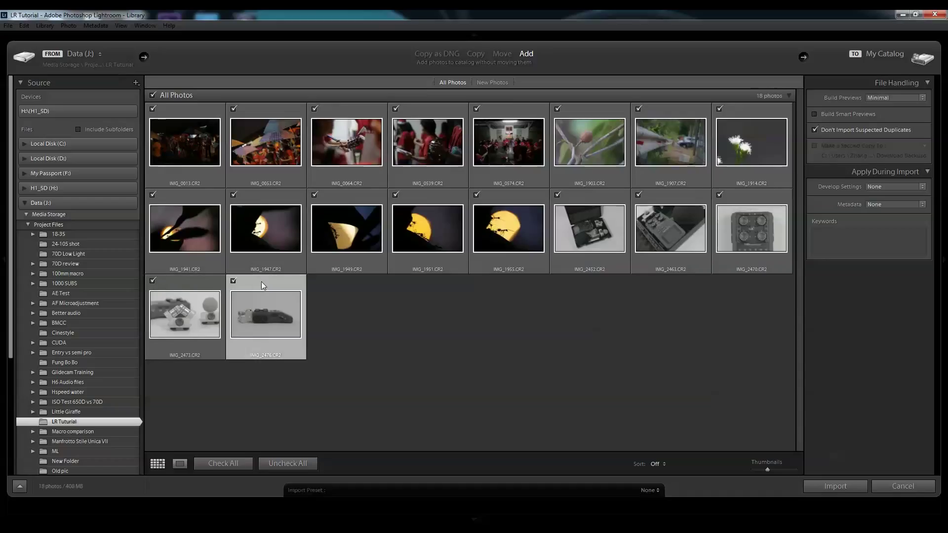
left_click(233, 281)
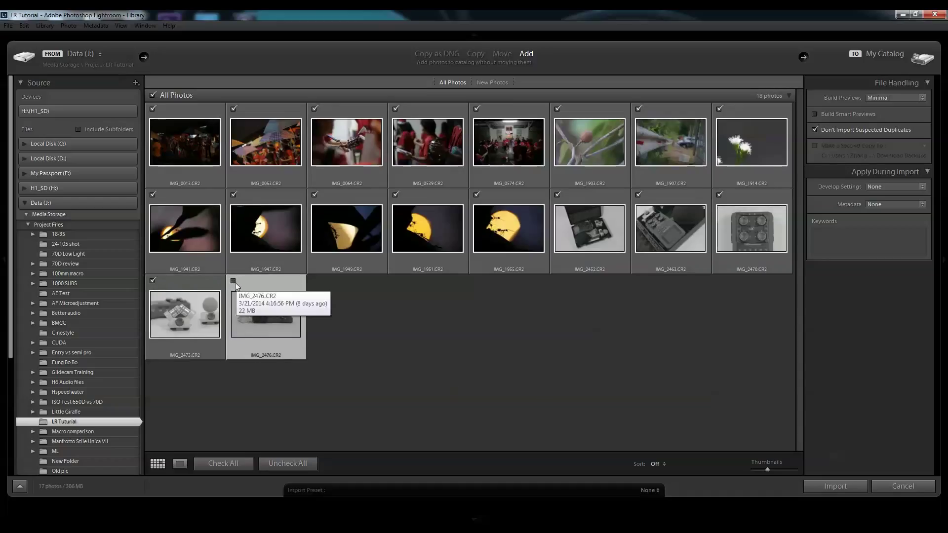
key("e")
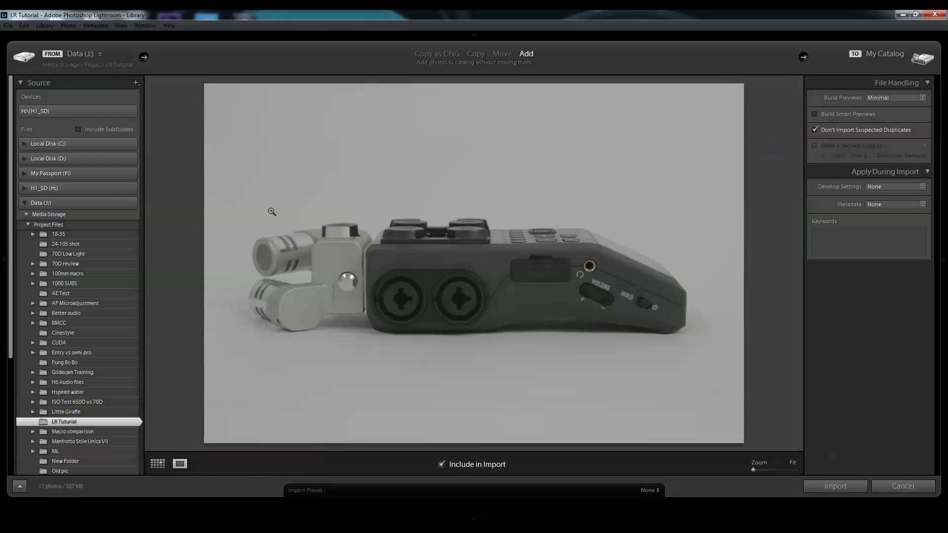
left_click(158, 463)
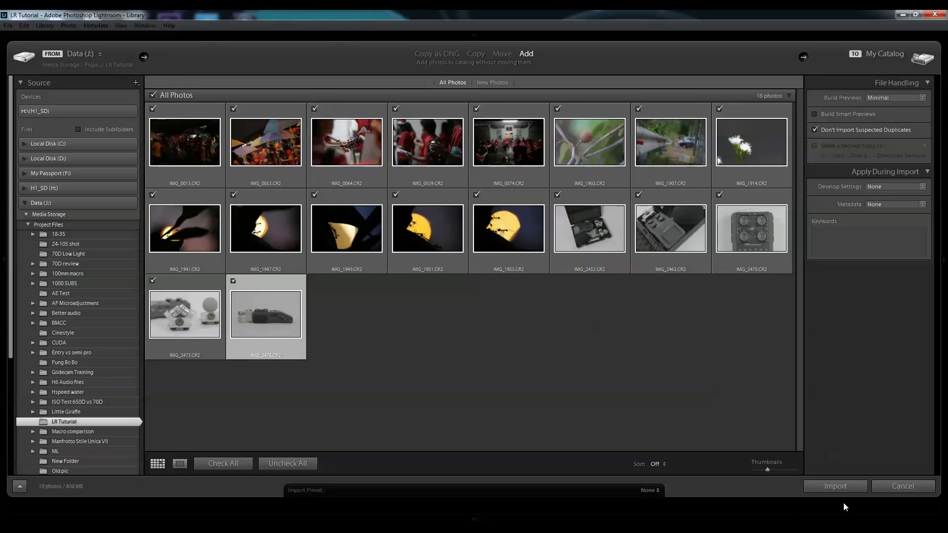
left_click(841, 490)
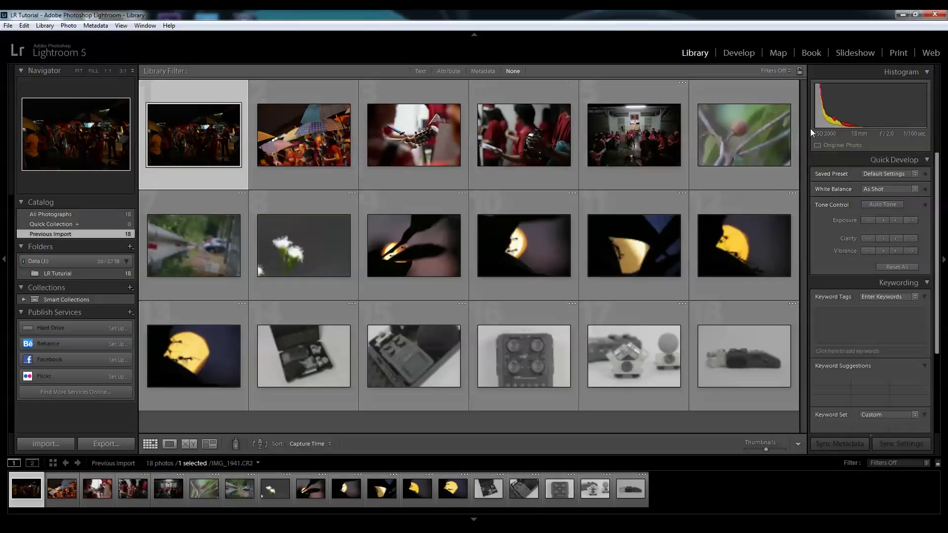
left_click(711, 357)
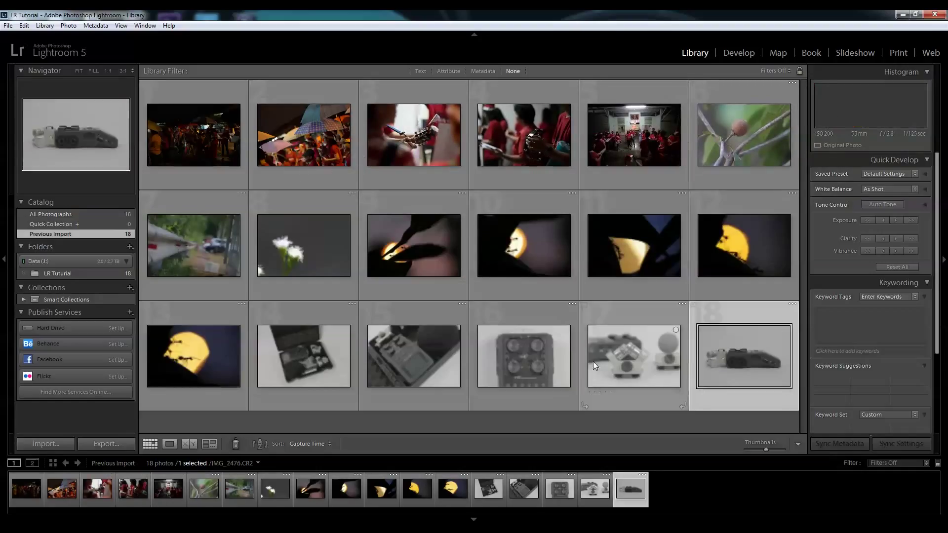
left_click(623, 358)
left_click(223, 156)
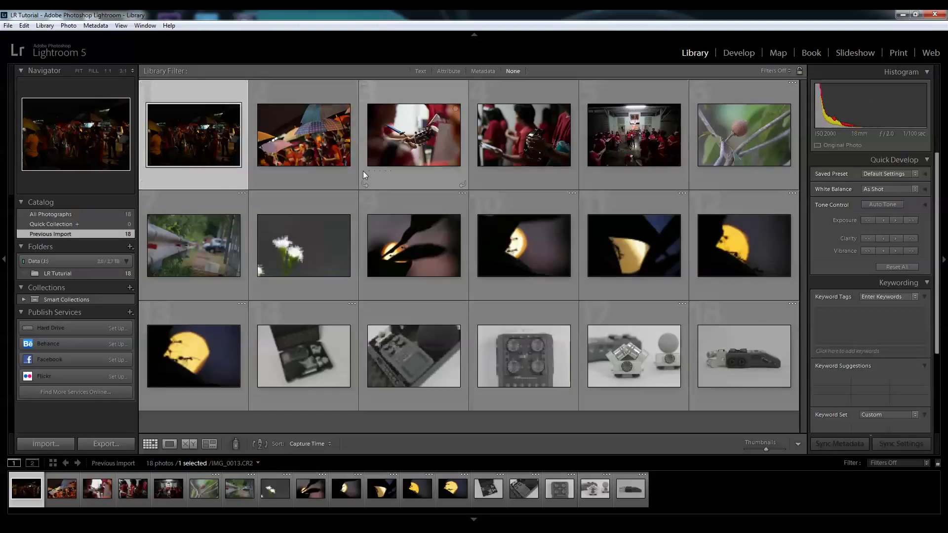
left_click(308, 146)
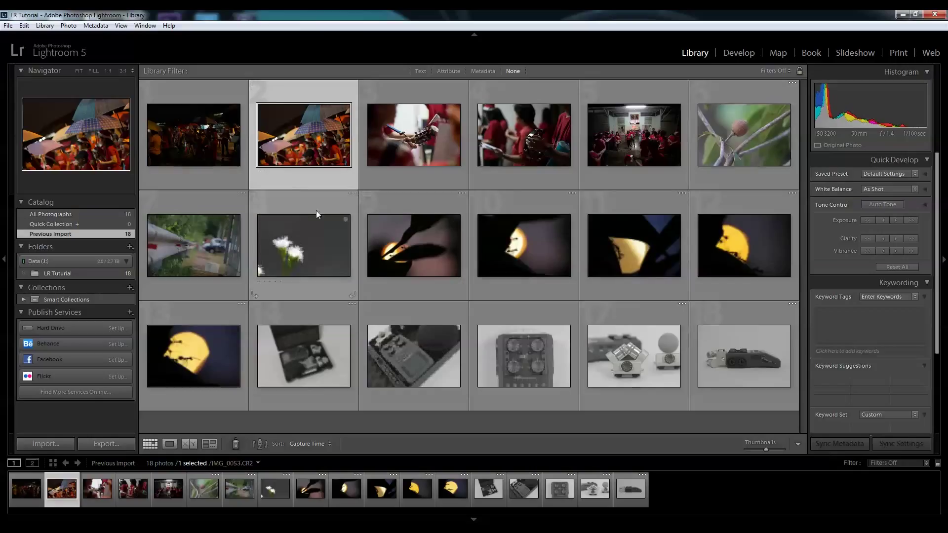
left_click(194, 146)
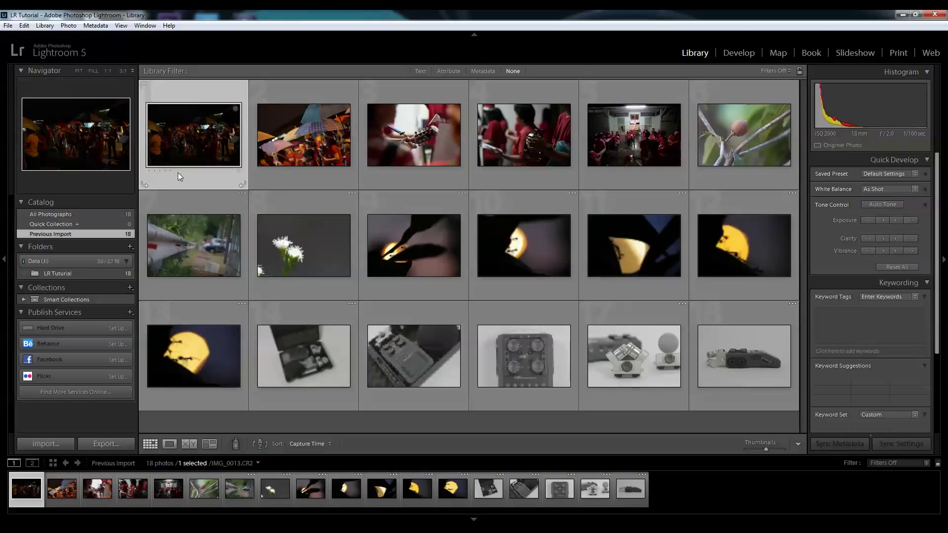
- Try ratings from zero to five stars on the first photo, leaving it at one star
left_click(154, 171)
left_click(165, 172)
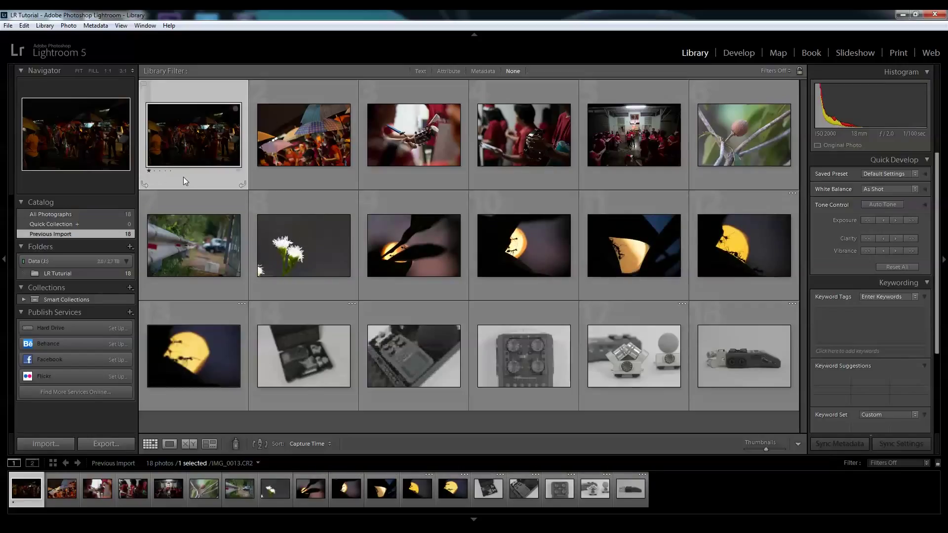
key("0")
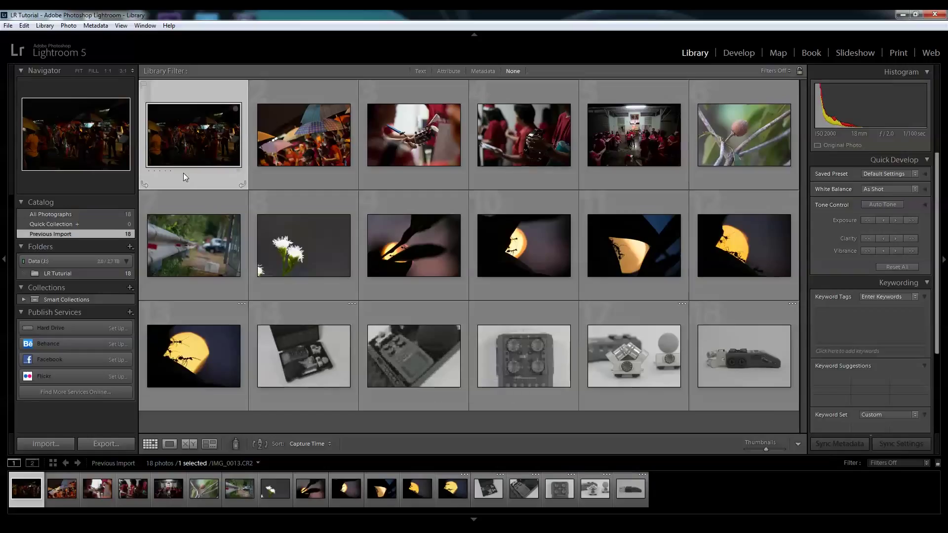
key("1")
key("2")
key("3")
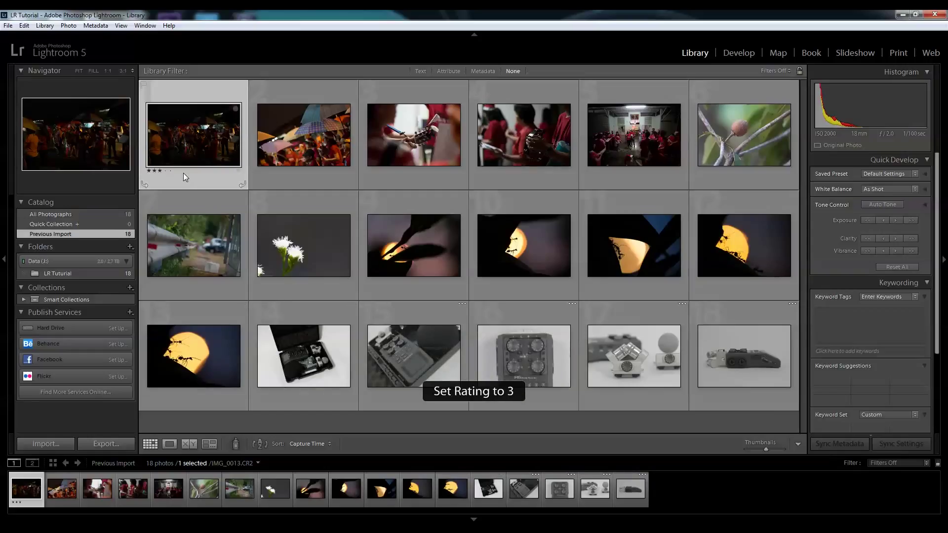
key("4")
key("5")
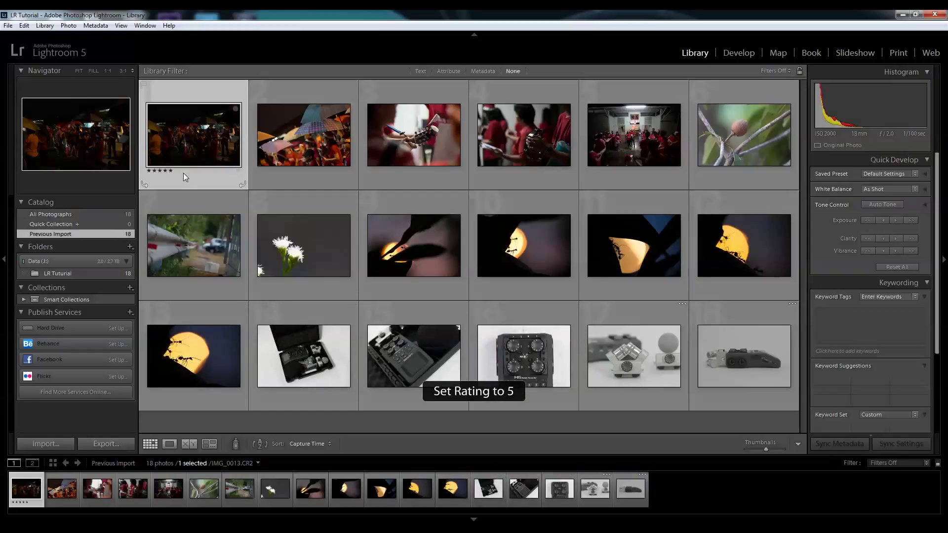
key("1")
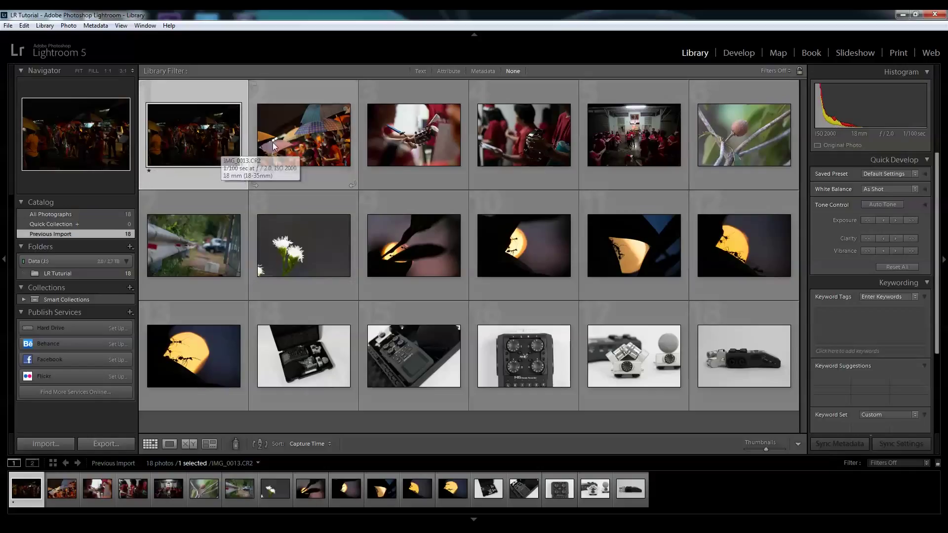
- Give the second, third and fifth photo (IMG_0574) one star each
left_click(310, 149)
key("1")
left_click(431, 137)
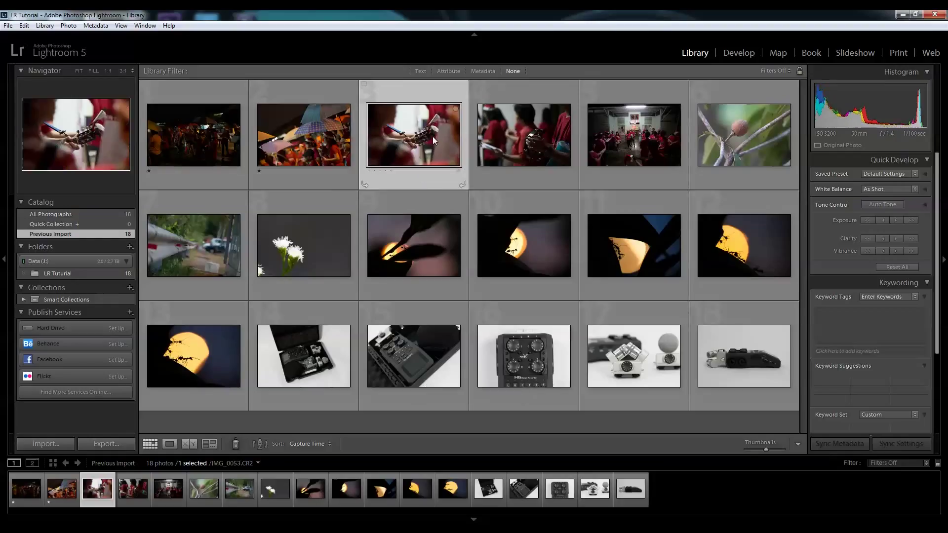
key("1")
left_click(519, 146)
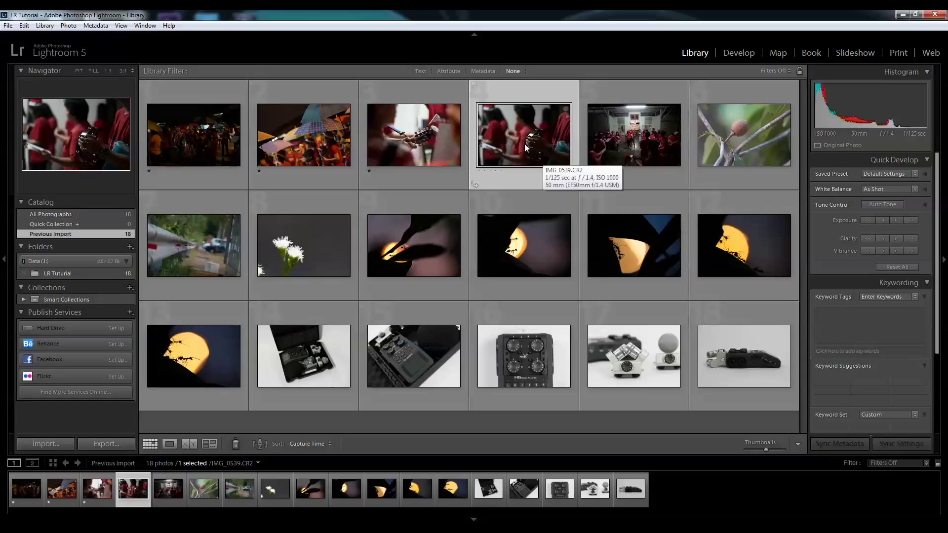
left_click(631, 148)
key("1")
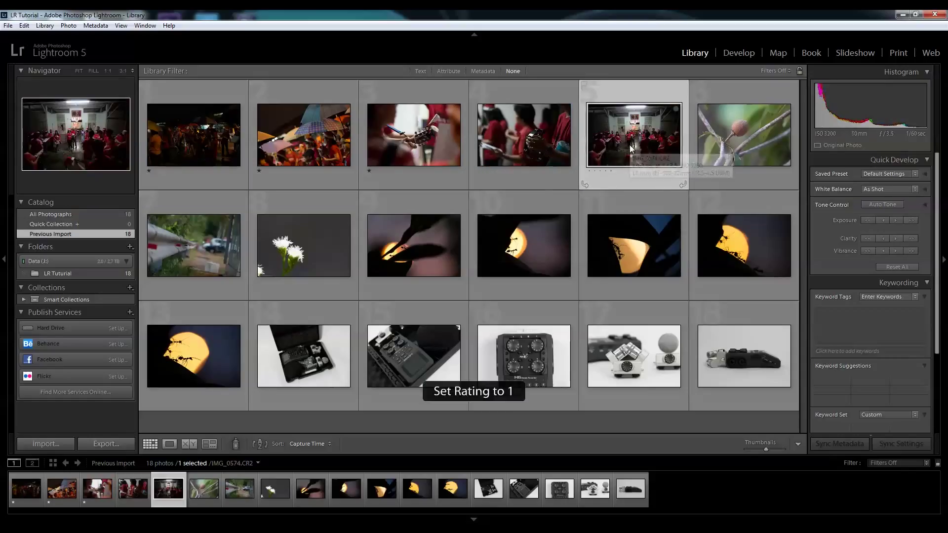
left_click(740, 144)
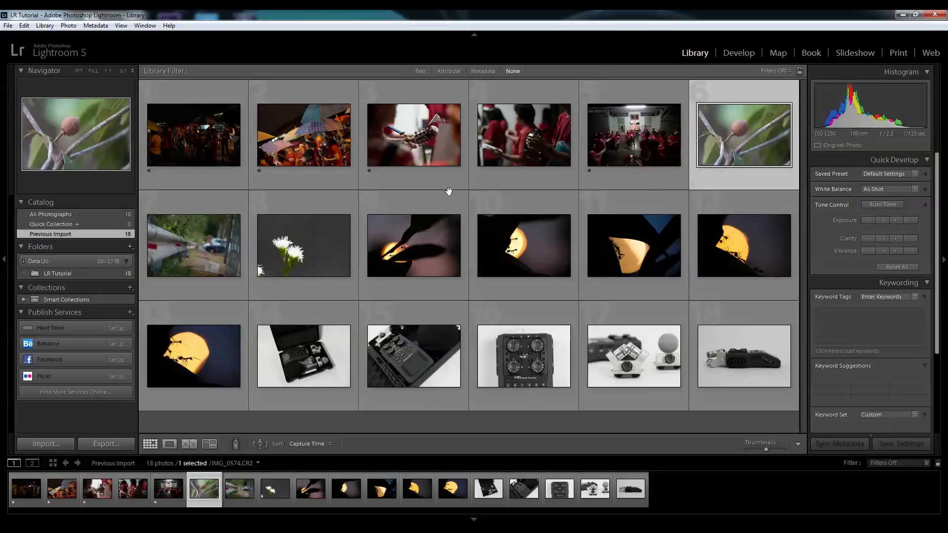
- Rate the dark silhouette, two ant-on-sun photos and the microphone photo one star each
left_click(194, 237)
left_click(304, 246)
left_click(425, 257)
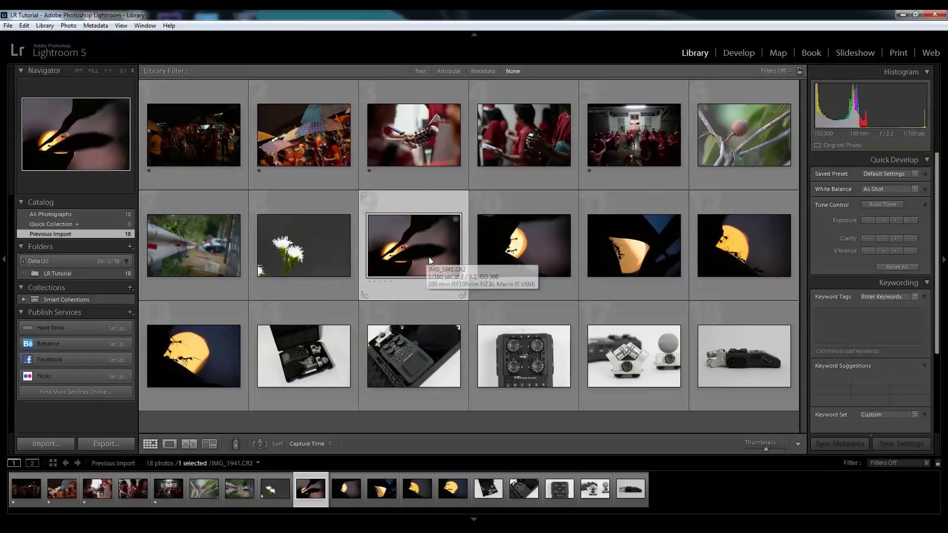
left_click(523, 247)
left_click(623, 250)
key("1")
left_click(742, 244)
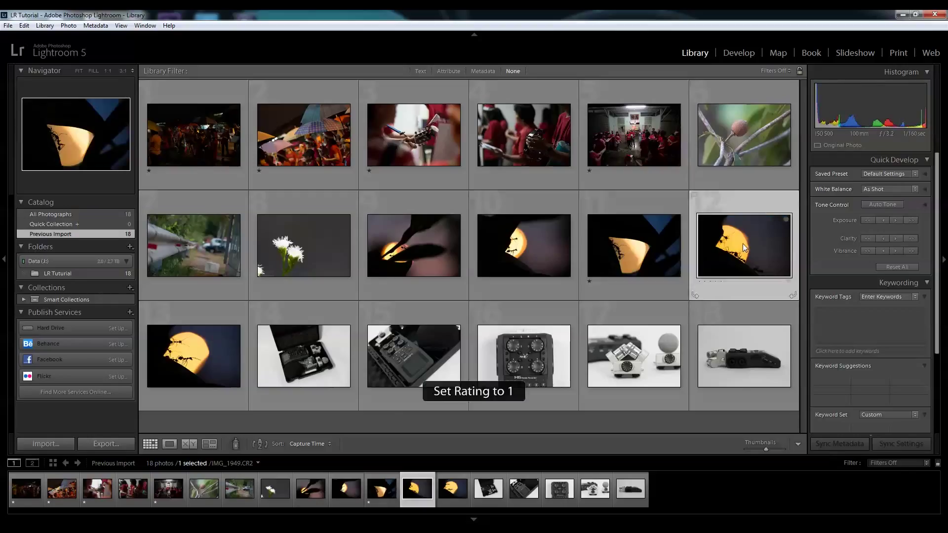
key("1")
left_click(214, 349)
key("1")
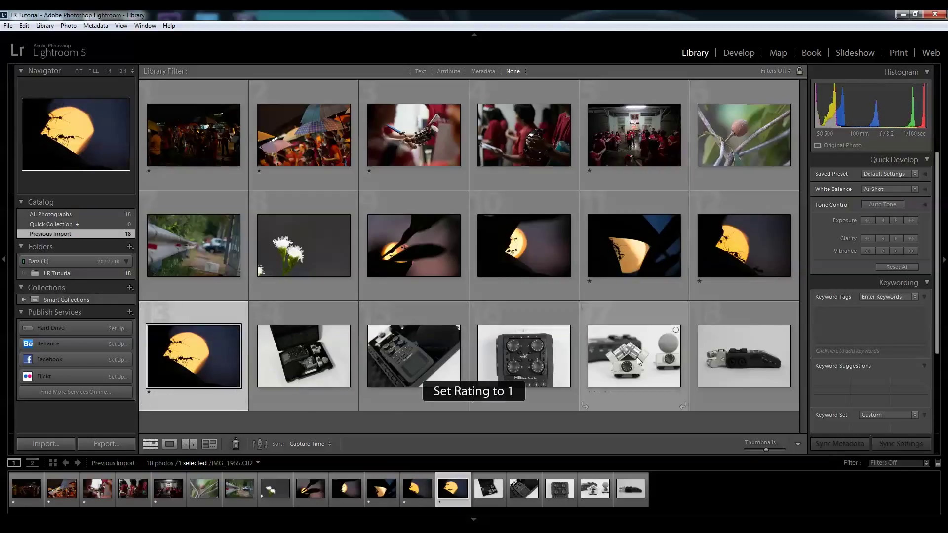
left_click(637, 358)
key("1")
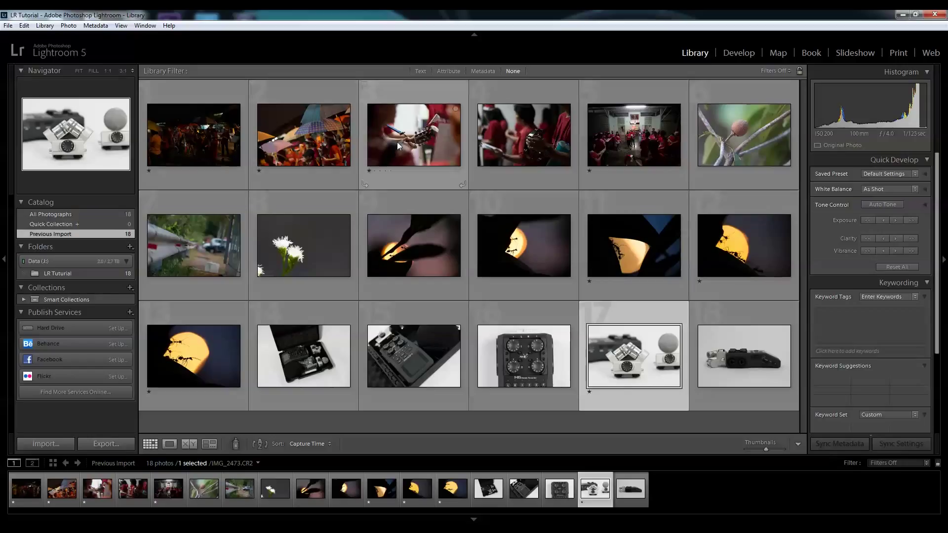
- Apply the Rated filter preset and test the two-star-and-up rating filter
left_click(774, 71)
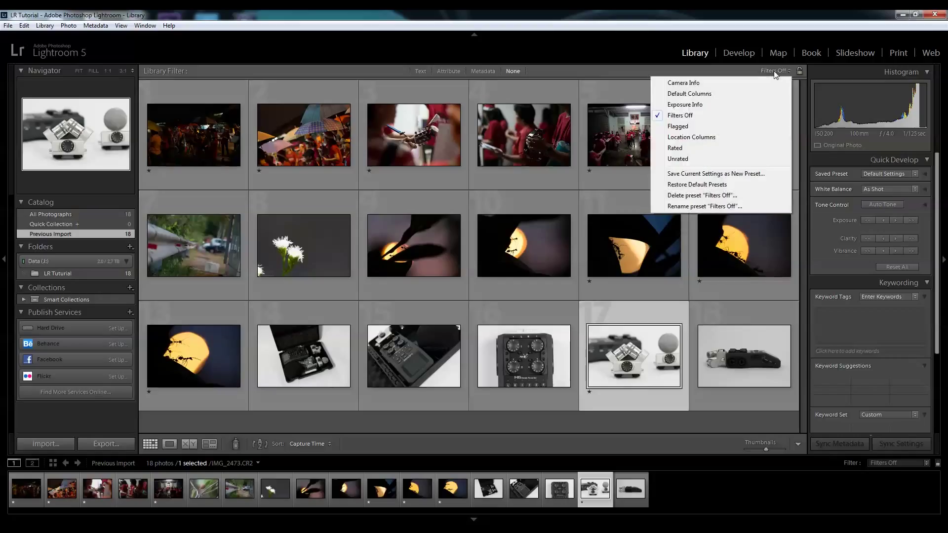
left_click(710, 147)
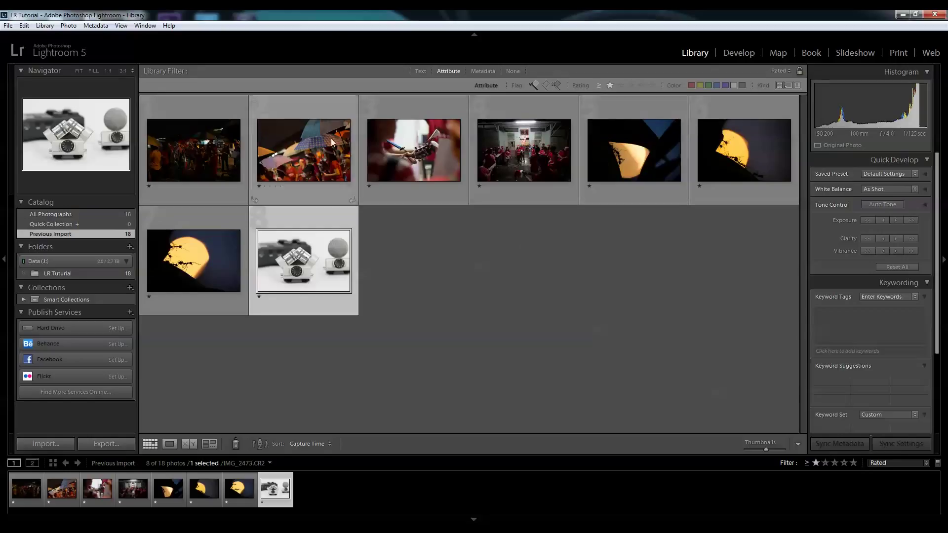
left_click(620, 86)
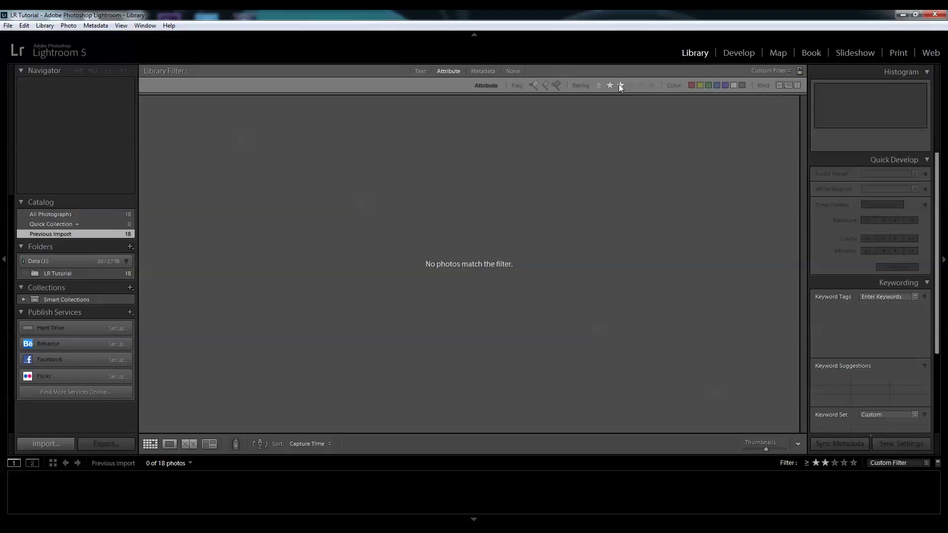
left_click(620, 86)
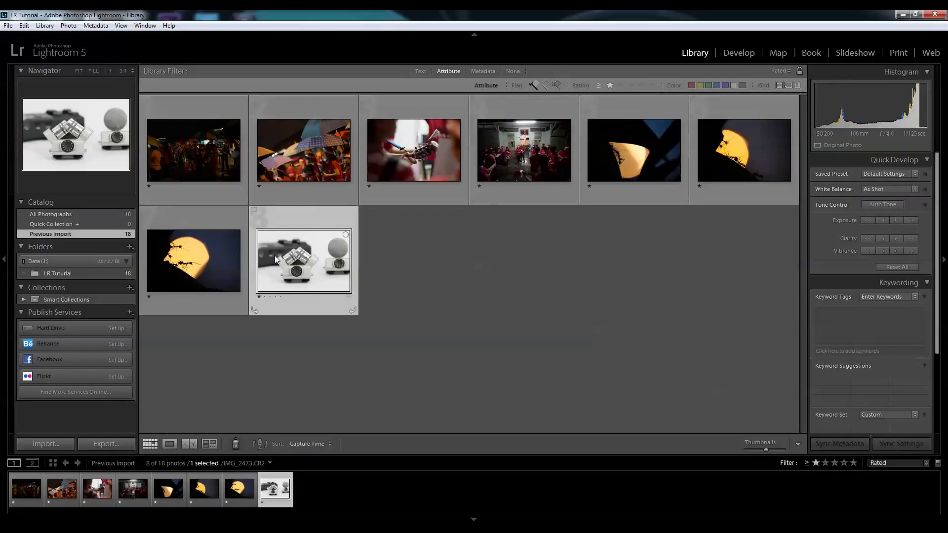
- Raise the microphone photo and the cone-shaped ant silhouette to two stars
key("2")
left_click(650, 163)
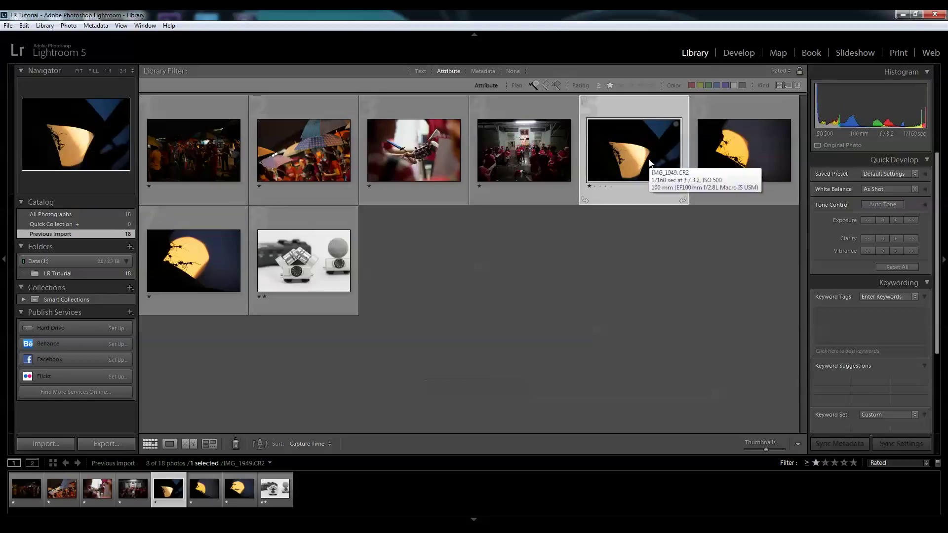
key("2")
- Test two-star and five-star filters, then settle on one star and up with greater-than-or-equal
left_click(620, 85)
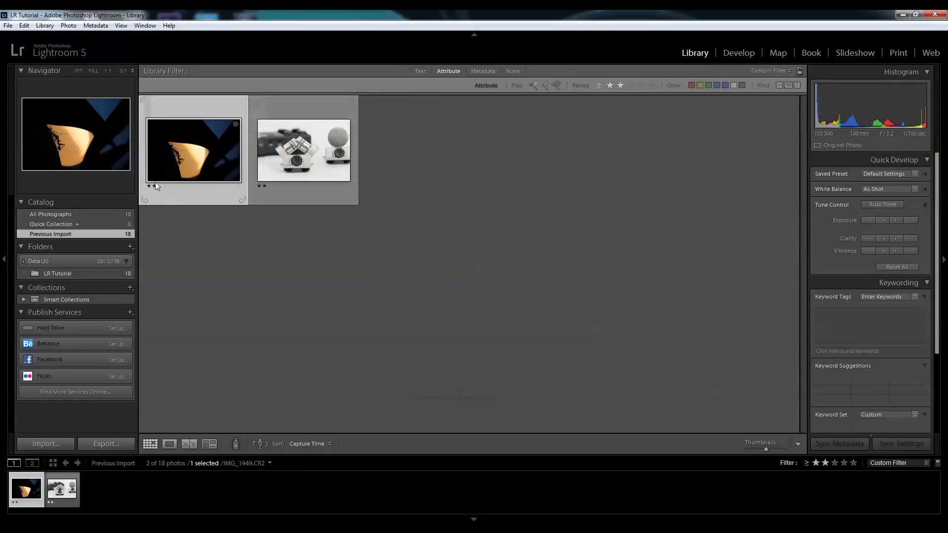
left_click(609, 85)
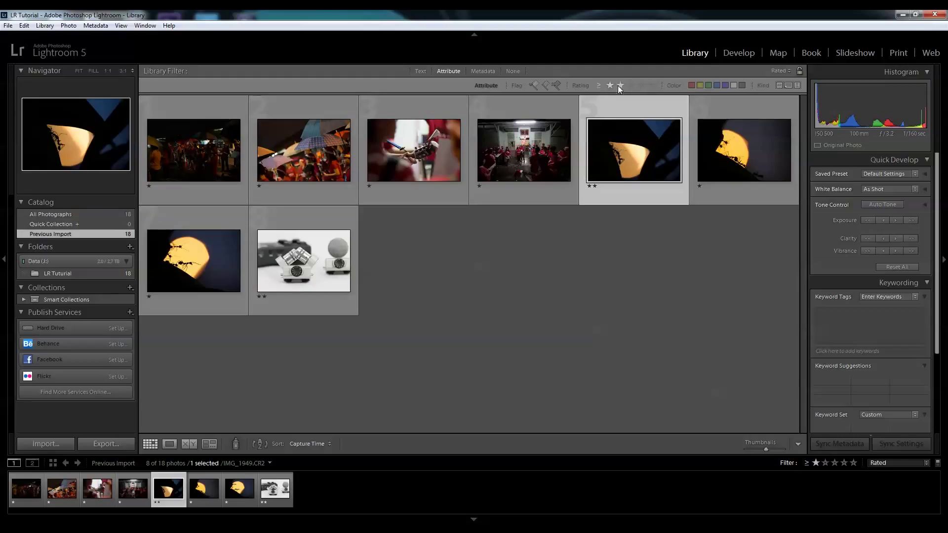
left_click(648, 87)
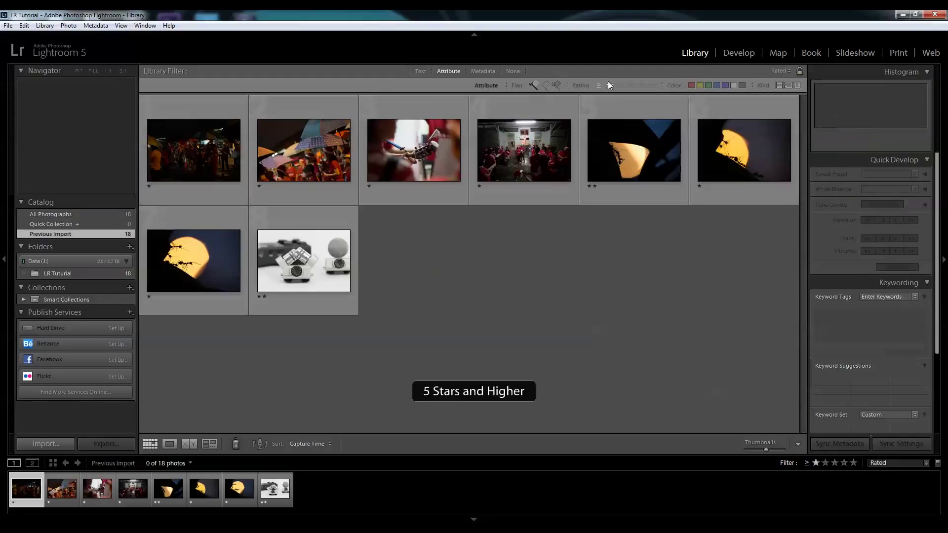
left_click(610, 85)
left_click(597, 85)
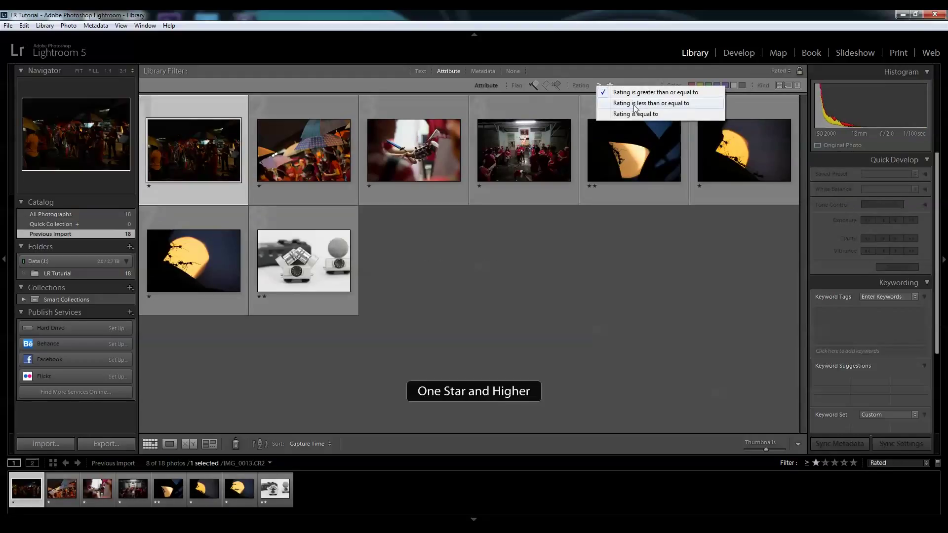
left_click(564, 293)
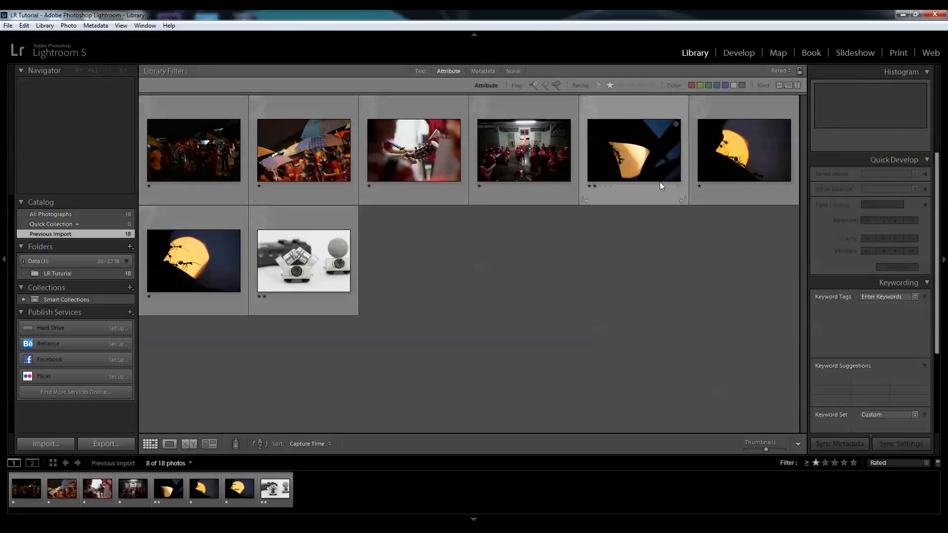
left_click(731, 52)
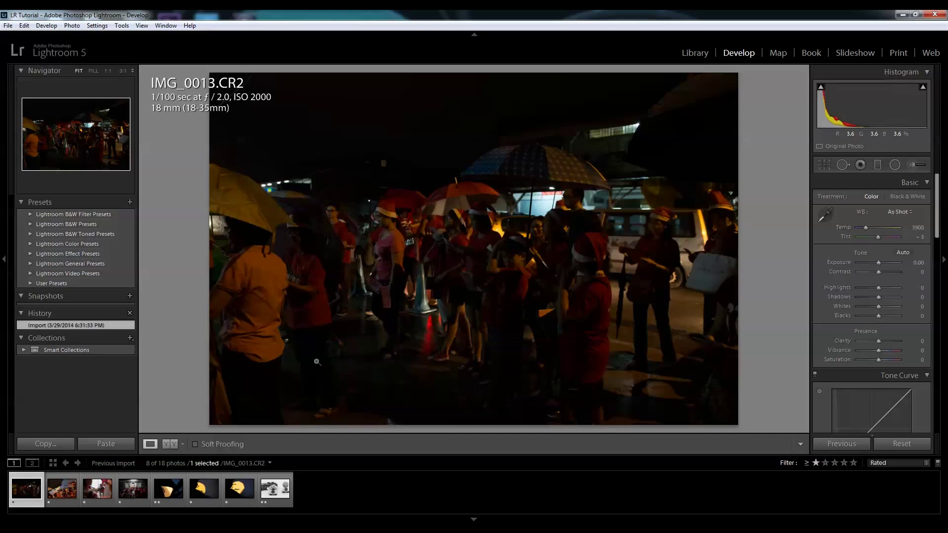
- Load the umbrella crowd shot IMG_0053 from the filmstrip into Develop
left_click(62, 489)
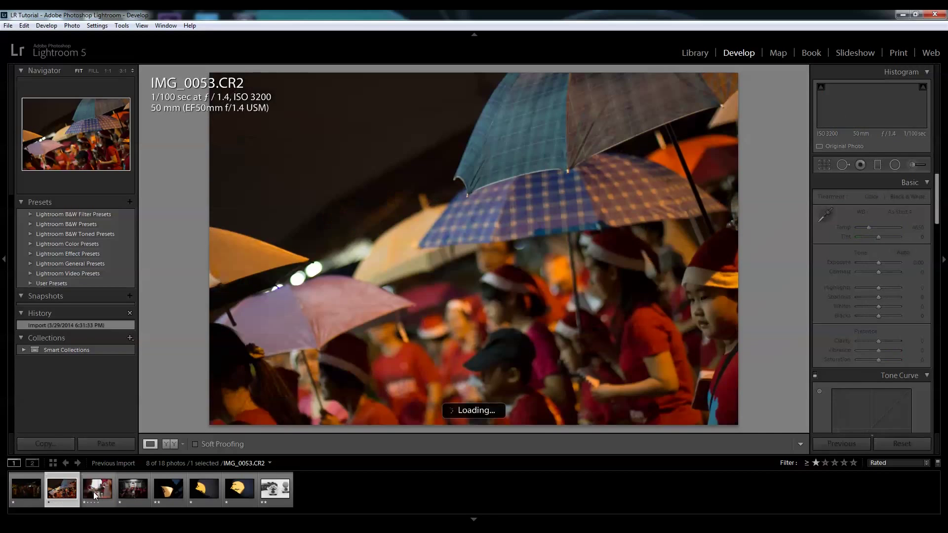
left_click(95, 494)
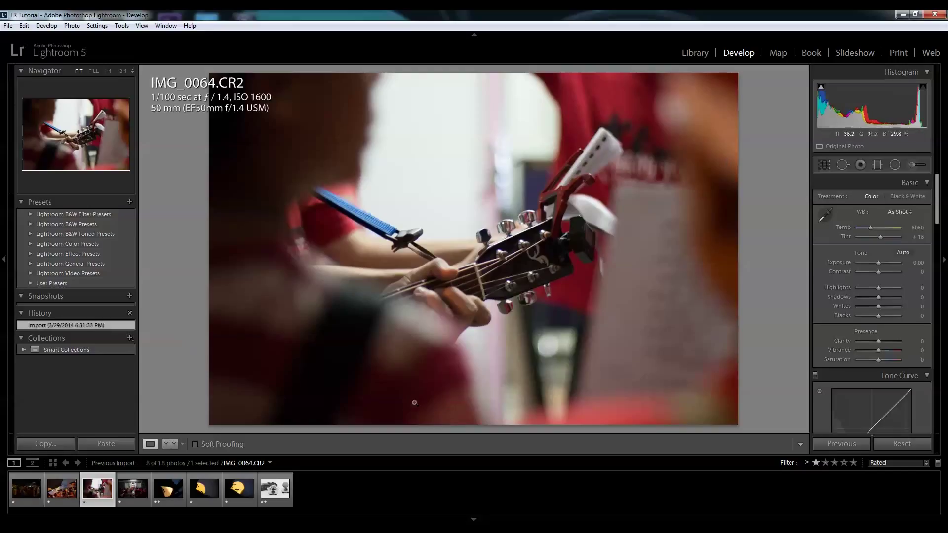
key("i")
key("i")
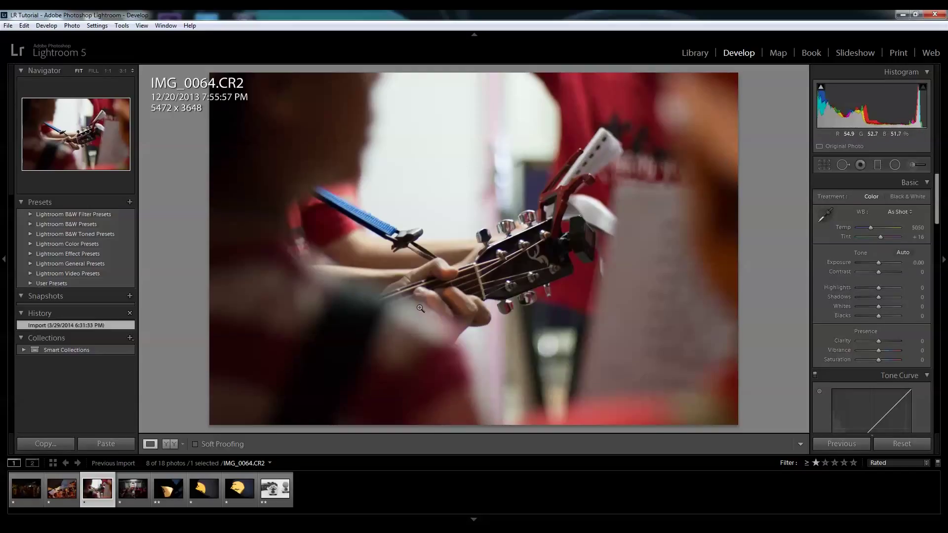
key("i")
key("i")
key("i")
key("i")
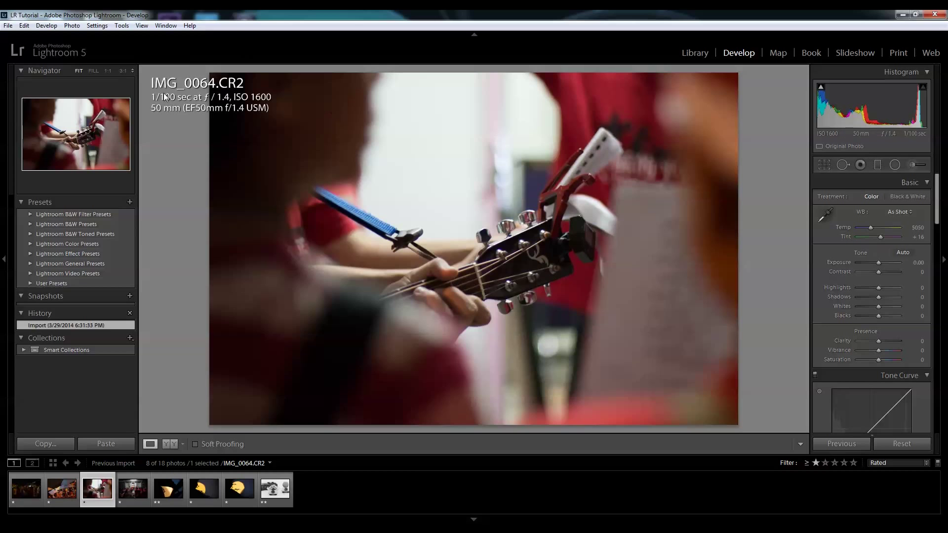
left_click(26, 487)
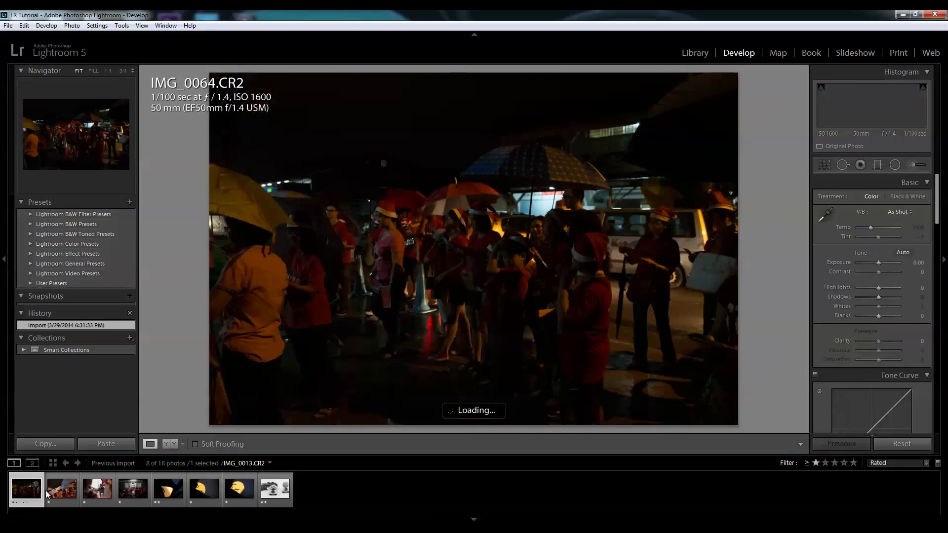
key("Right")
key("Right")
key("Right")
key("Right")
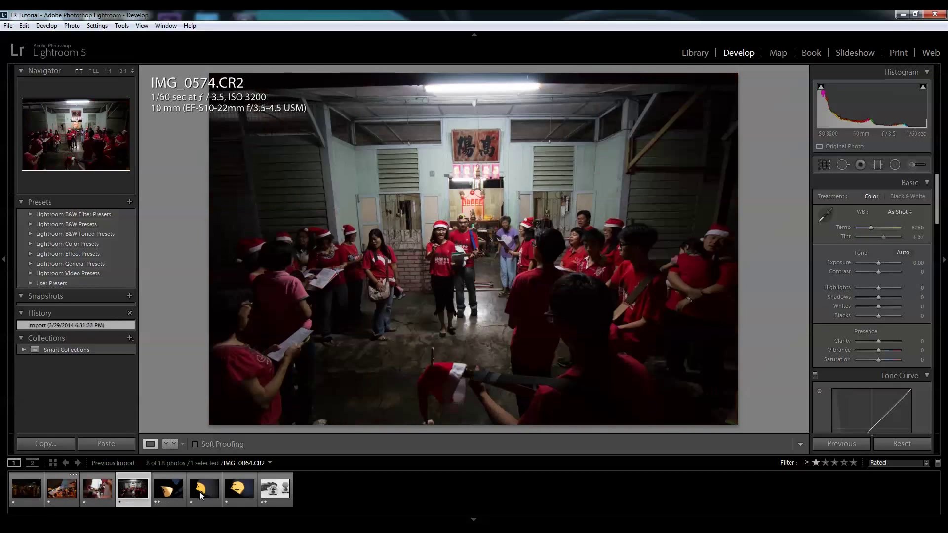
left_click(274, 488)
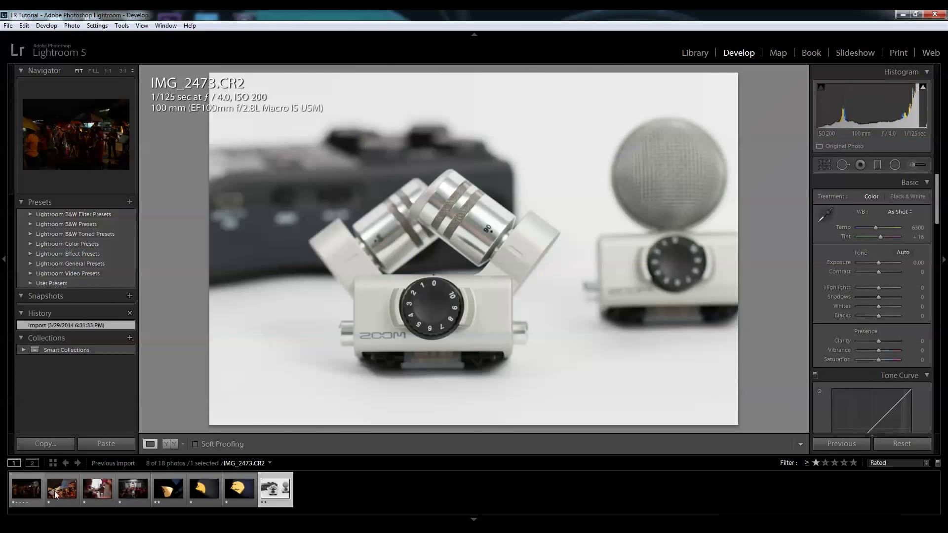
left_click(55, 494)
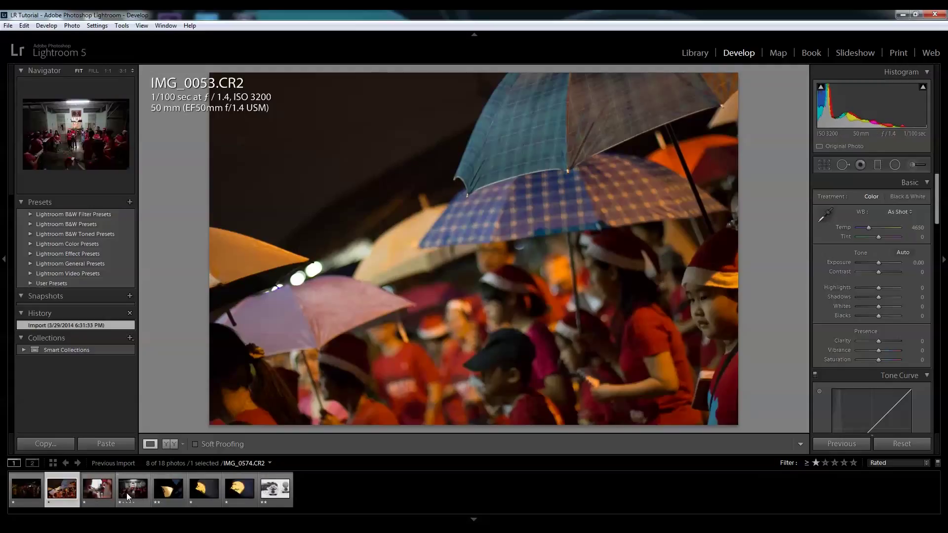
left_click(103, 493)
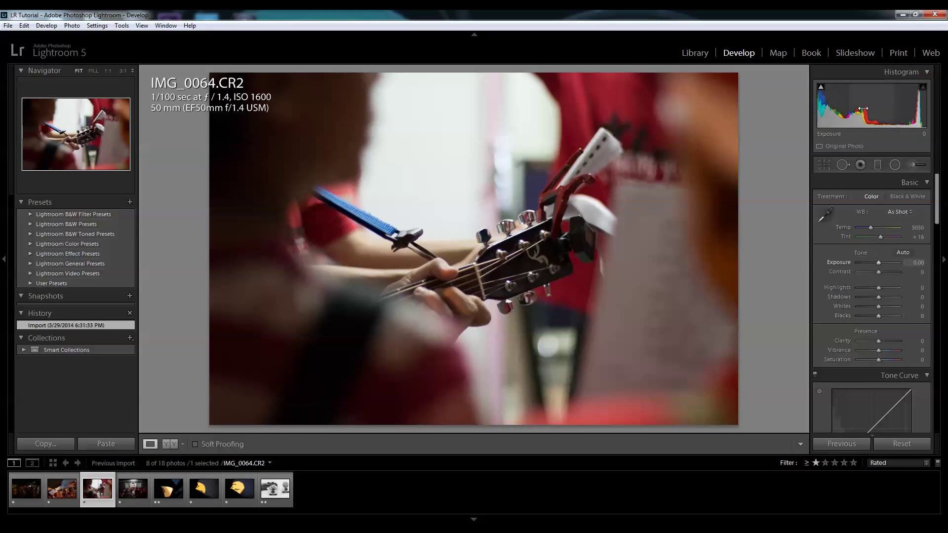
- Tune the guitar photo's Basic sliders: Exposure +0.34, Highlights -39, Shadows -30, Whites +47, Blacks -71
left_click_drag(863, 108, 866, 111)
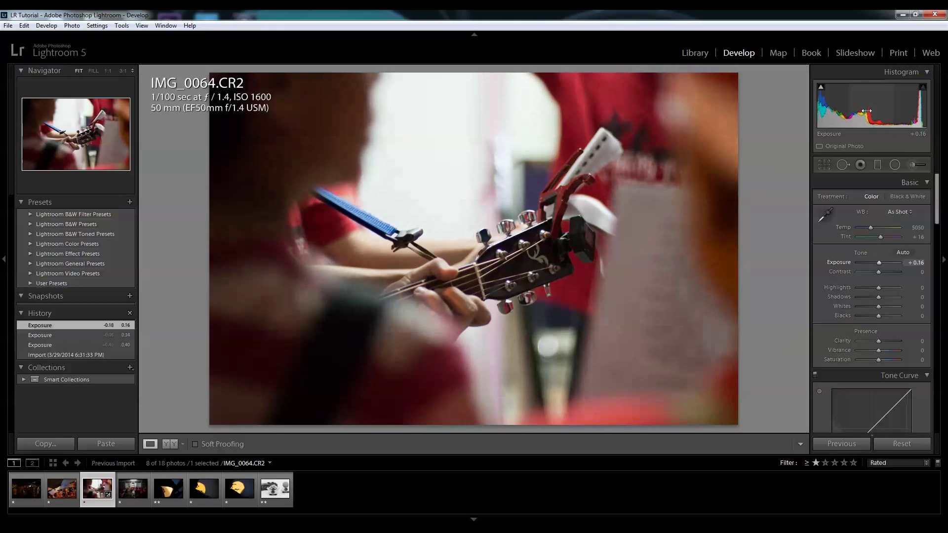
key("ctrl+z")
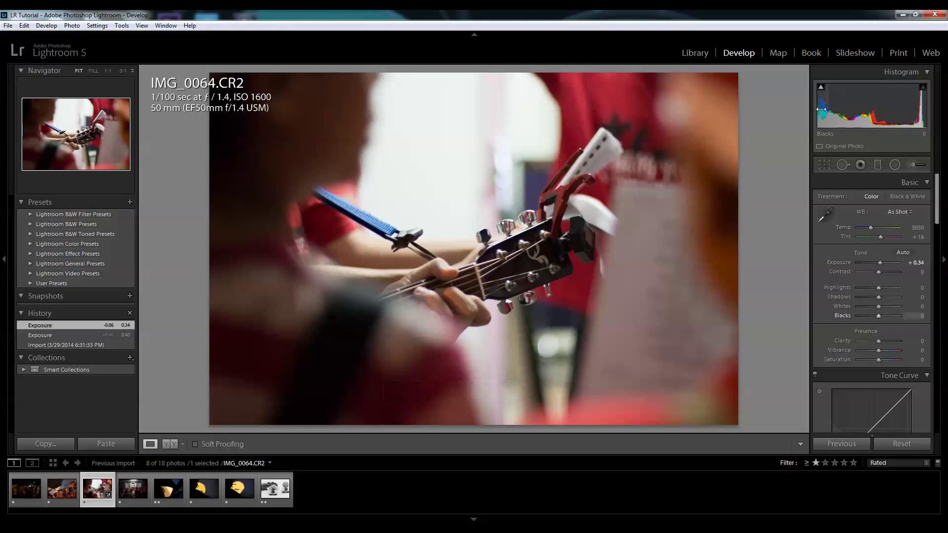
mouse_move(821, 111)
left_mouse_down()
mouse_move(785, 112)
mouse_move(825, 111)
left_mouse_up()
left_click_drag(839, 111, 871, 112)
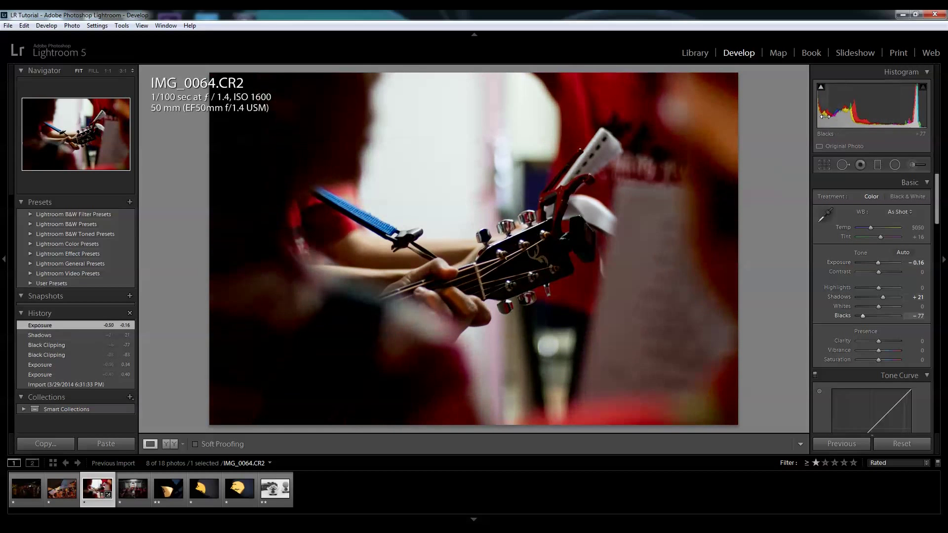
key("ctrl+z")
left_click_drag(842, 105, 852, 121)
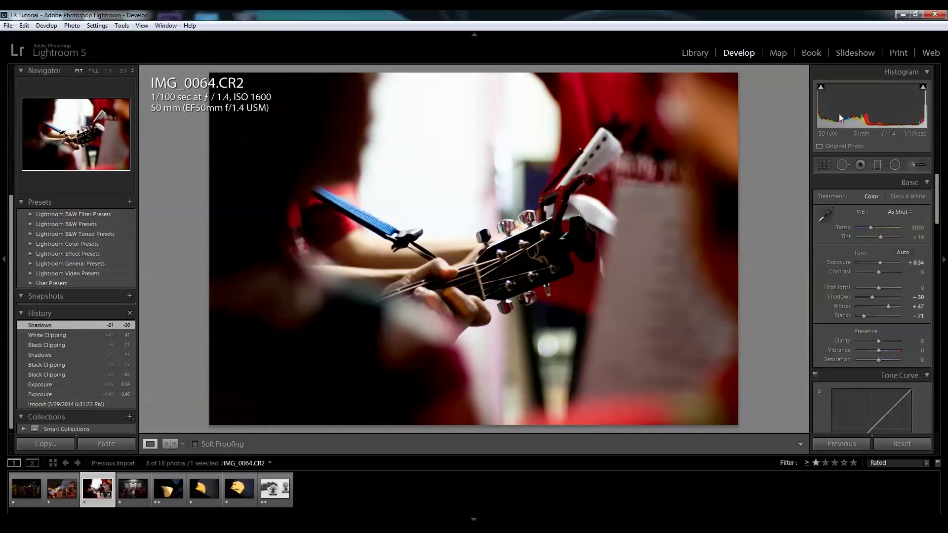
mouse_move(910, 109)
left_mouse_down()
mouse_move(889, 109)
mouse_move(906, 109)
left_mouse_up()
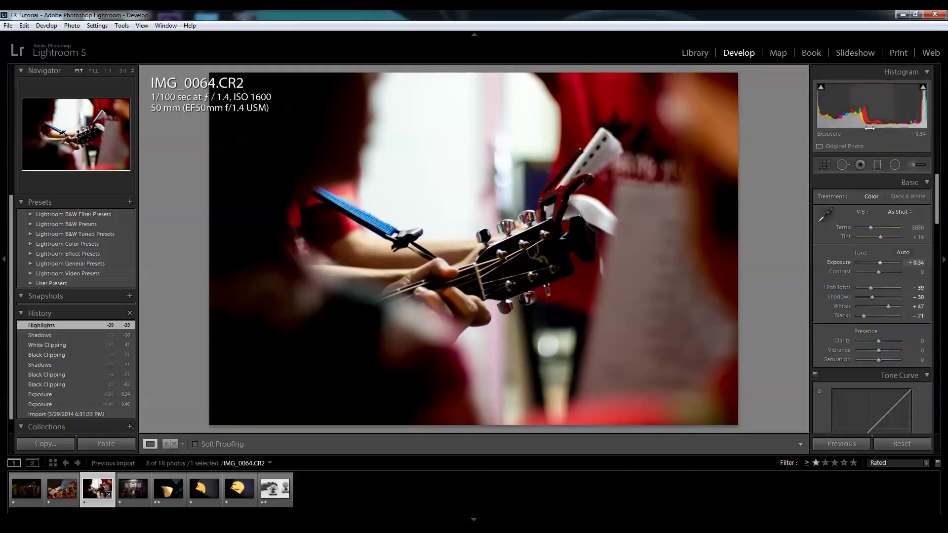
- Try a straightening tilt with Crop Overlay, then undo it back to zero angle
left_click(824, 165)
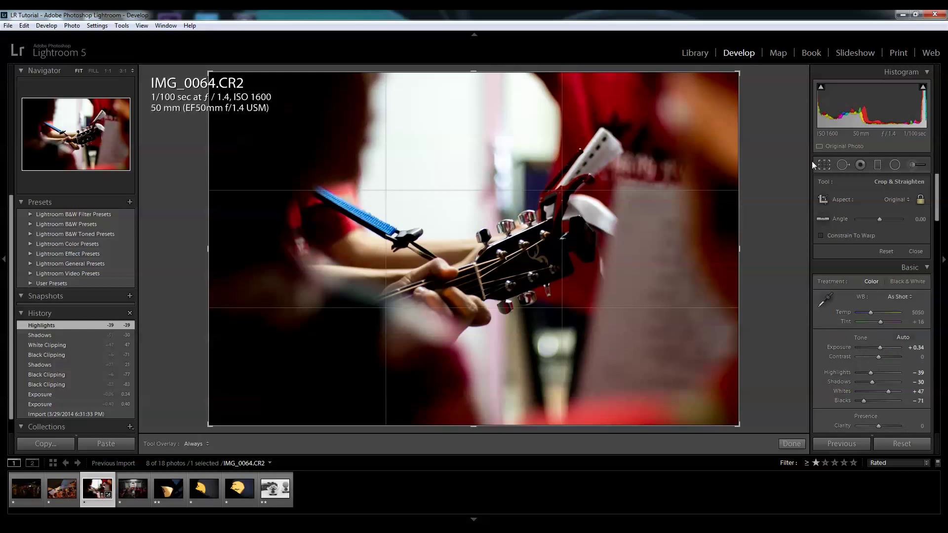
left_click_drag(748, 70, 711, 110)
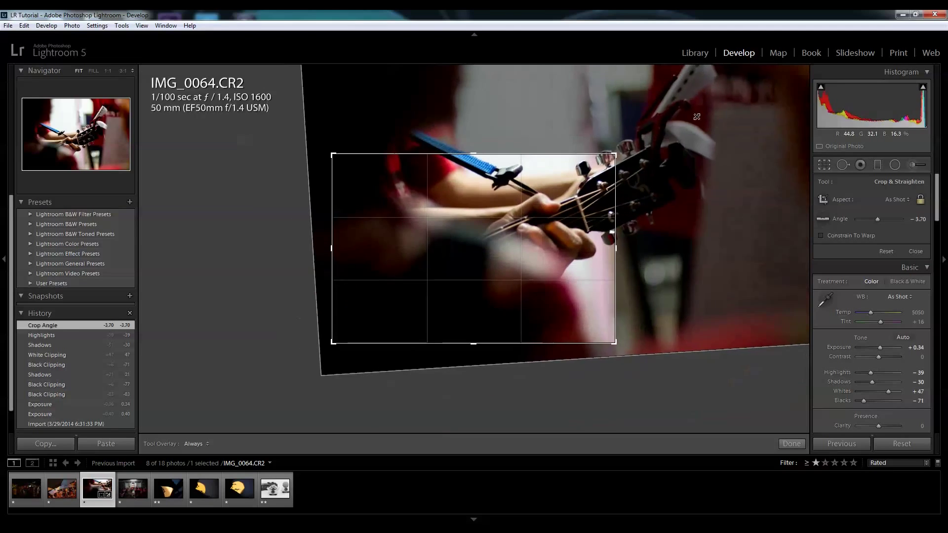
key("ctrl+z")
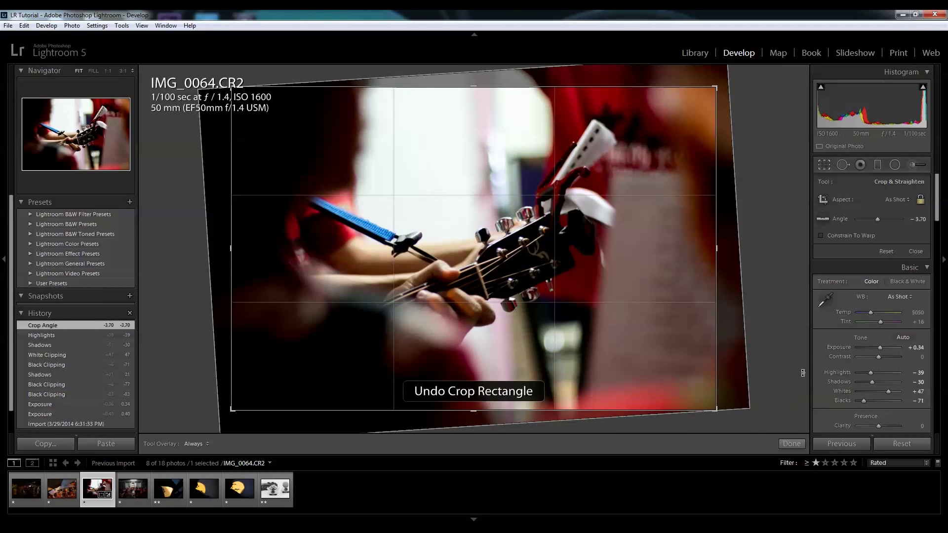
key("ctrl+z")
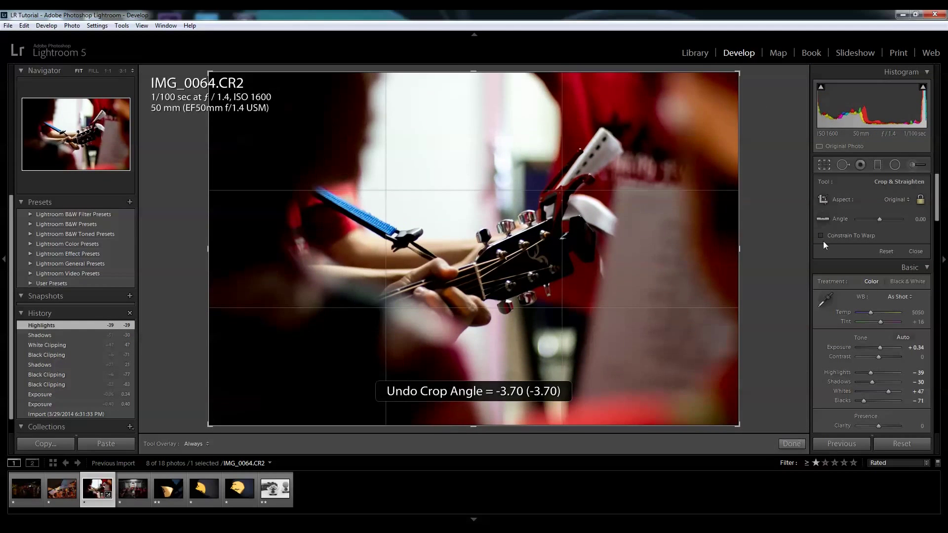
left_click(842, 164)
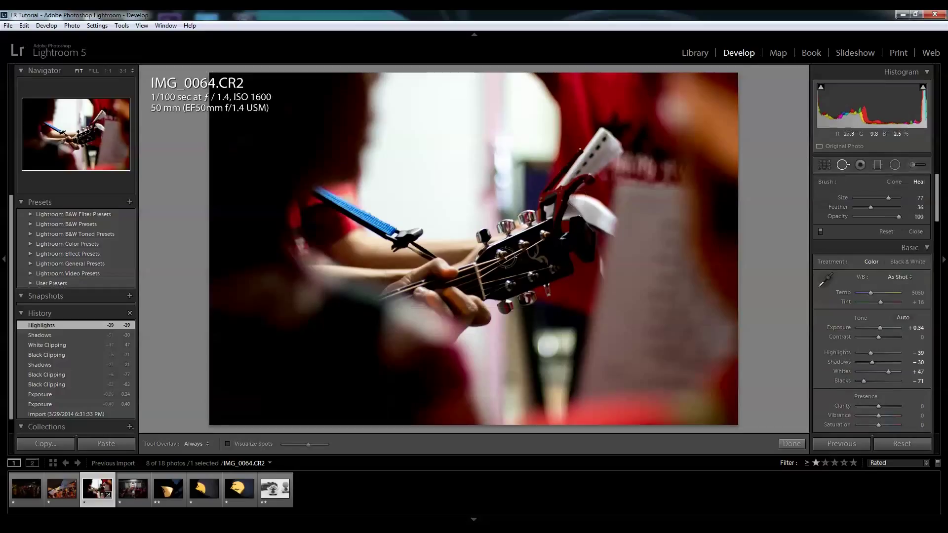
- Add a trial heal spot on the tuning pegs, move its source, then undo both
left_click(508, 225)
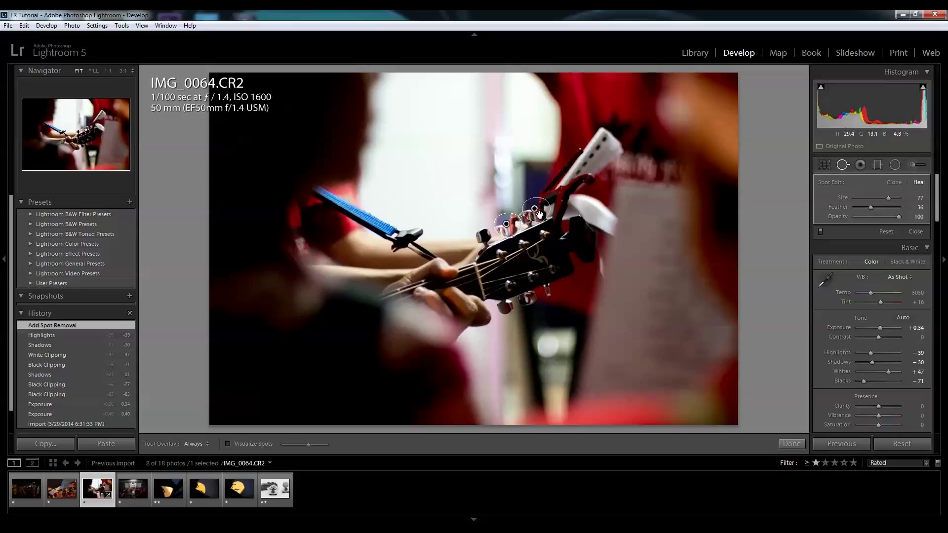
left_click_drag(535, 210, 511, 155)
key("ctrl+z")
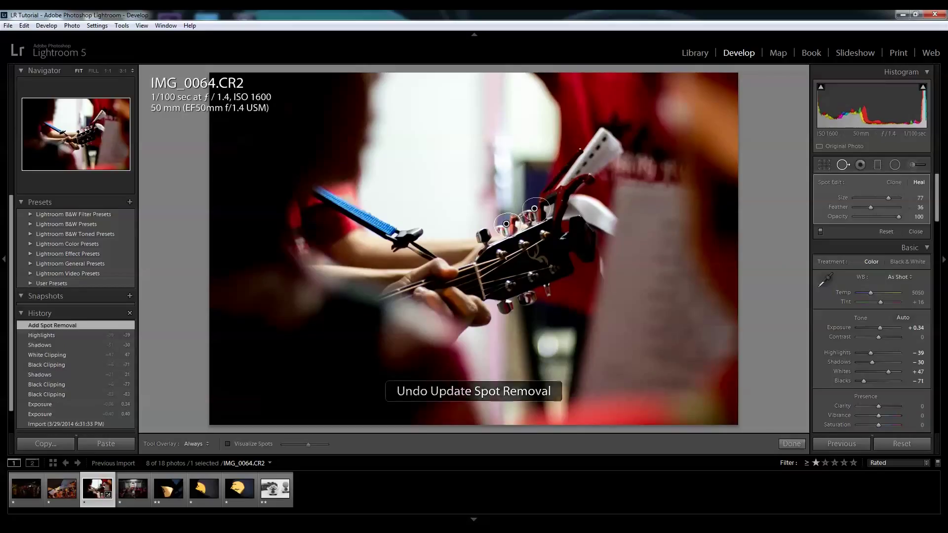
key("ctrl+z")
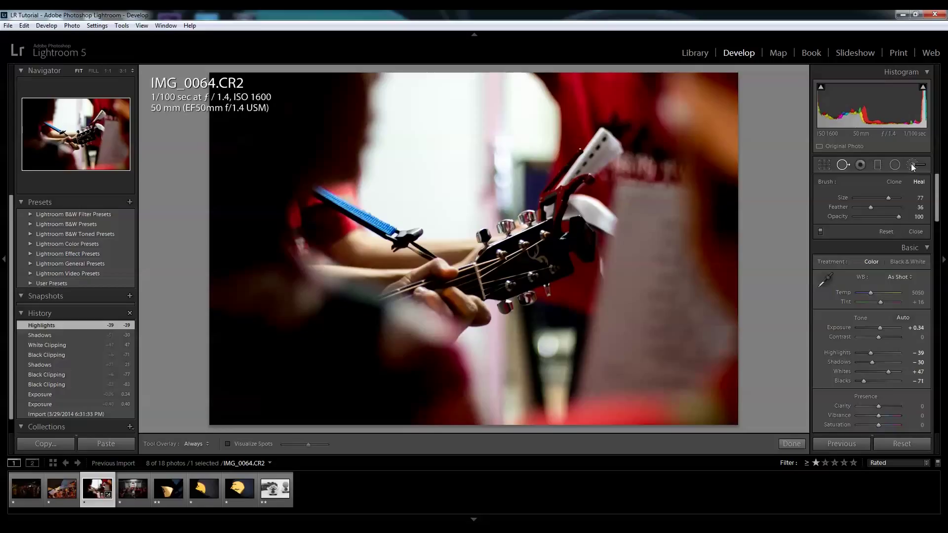
left_click(911, 163)
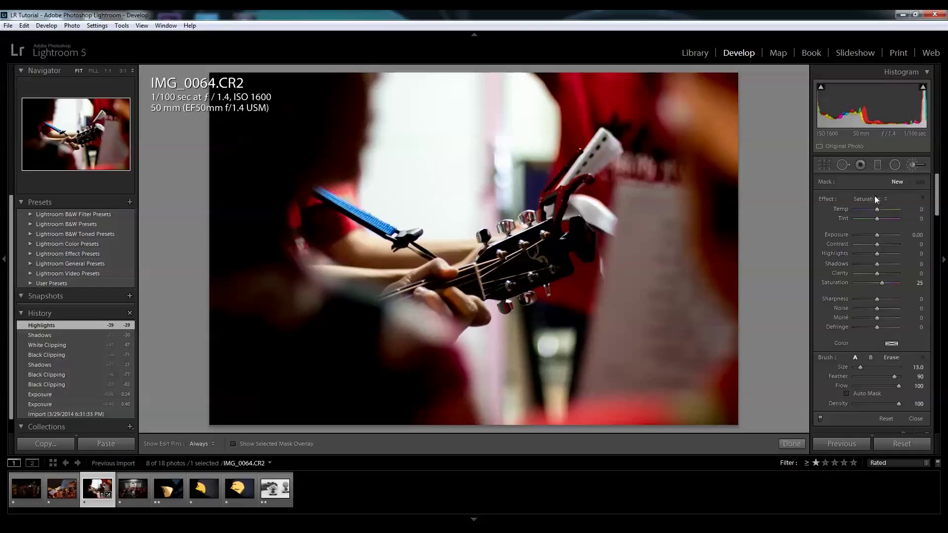
- Paint a trial brightening brush stroke over the guitar, undo it, and close the Adjustment Brush
mouse_move(881, 230)
left_mouse_down()
mouse_move(888, 235)
mouse_move(865, 245)
left_mouse_up()
left_click_drag(881, 282, 888, 283)
key("h")
mouse_move(529, 253)
left_mouse_down()
mouse_move(534, 183)
mouse_move(466, 285)
mouse_move(396, 232)
mouse_move(562, 162)
mouse_move(629, 232)
mouse_move(616, 343)
mouse_move(540, 377)
mouse_move(429, 373)
mouse_move(425, 364)
mouse_move(622, 334)
mouse_move(700, 370)
mouse_move(666, 363)
mouse_move(685, 225)
mouse_move(673, 158)
left_mouse_up()
key("h")
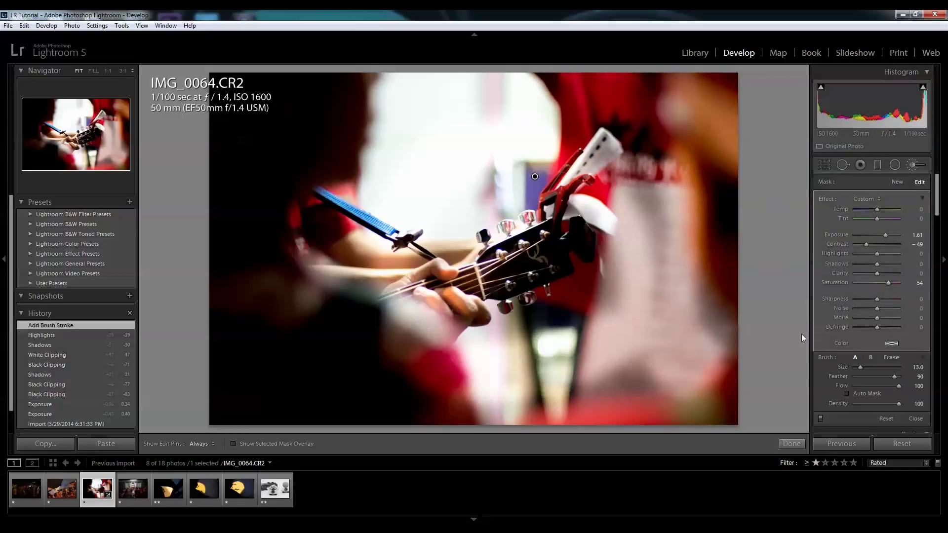
key("ctrl+z")
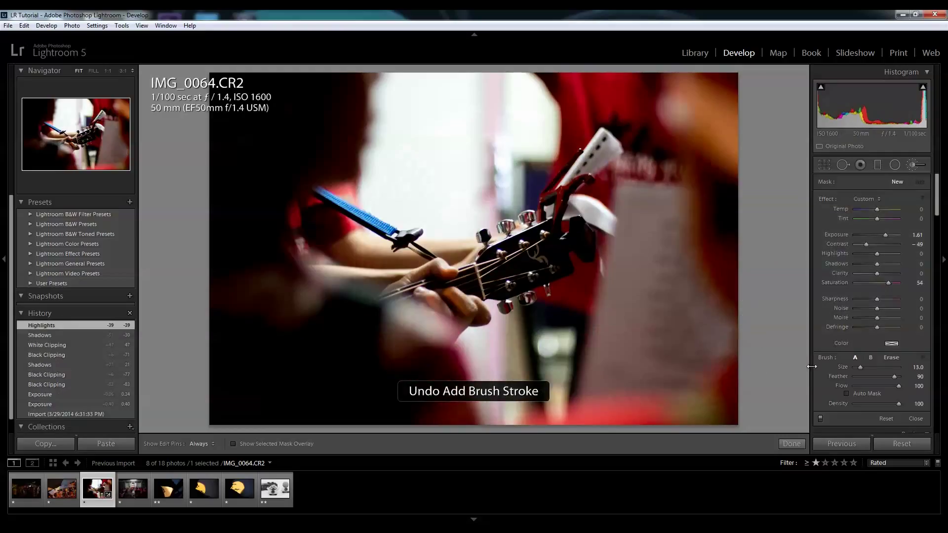
left_click(916, 419)
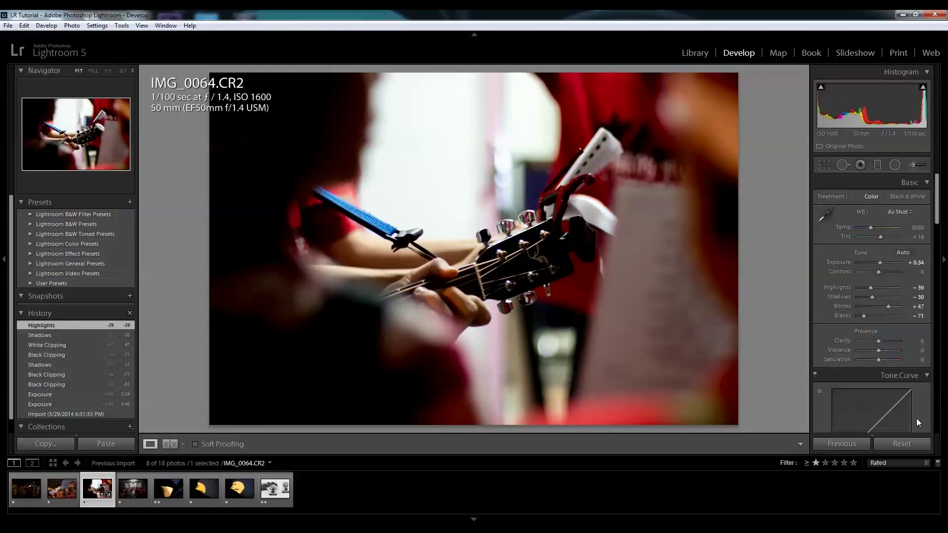
- Try a custom Temp and a Tint of -14, undoing both changes
left_click(871, 228)
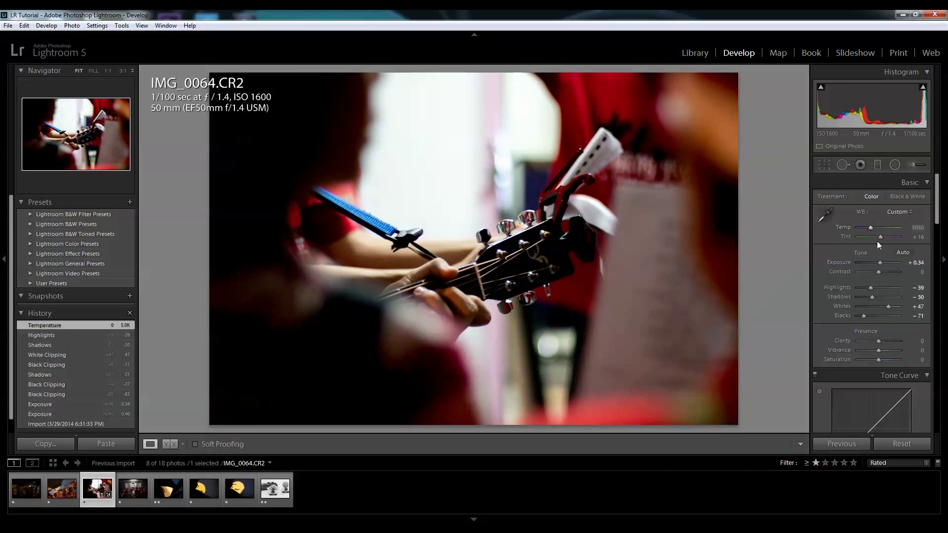
key("ctrl+z")
left_click_drag(858, 238, 852, 271)
key("ctrl+z")
key("ctrl+z")
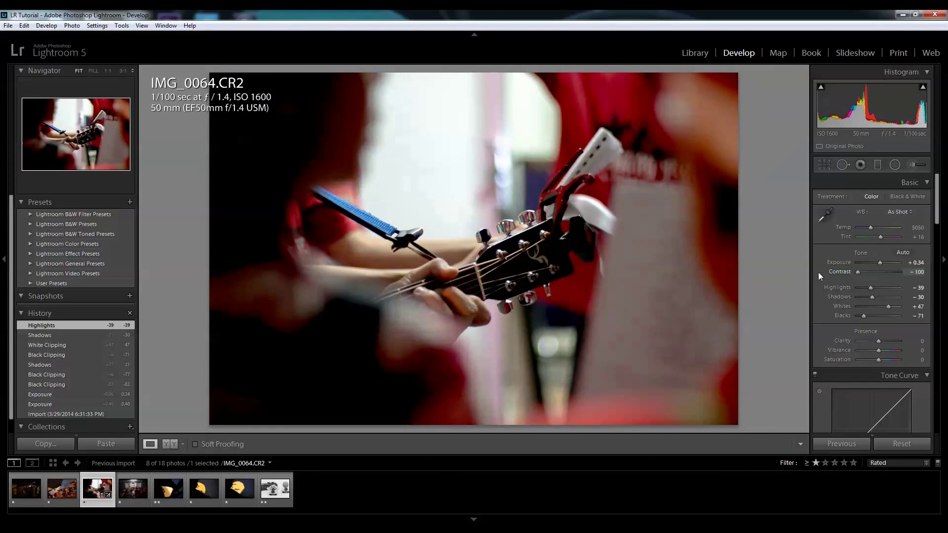
- Set Highlights to -31 and Shadows to -24, and pull Clarity down to -100
left_click_drag(818, 271, 879, 298)
key("ctrl+z")
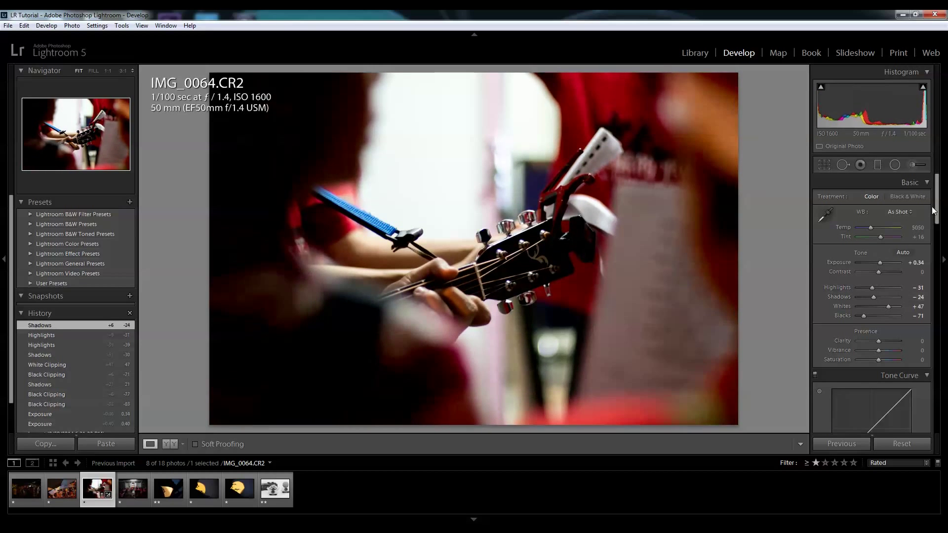
left_click_drag(933, 211, 612, 237)
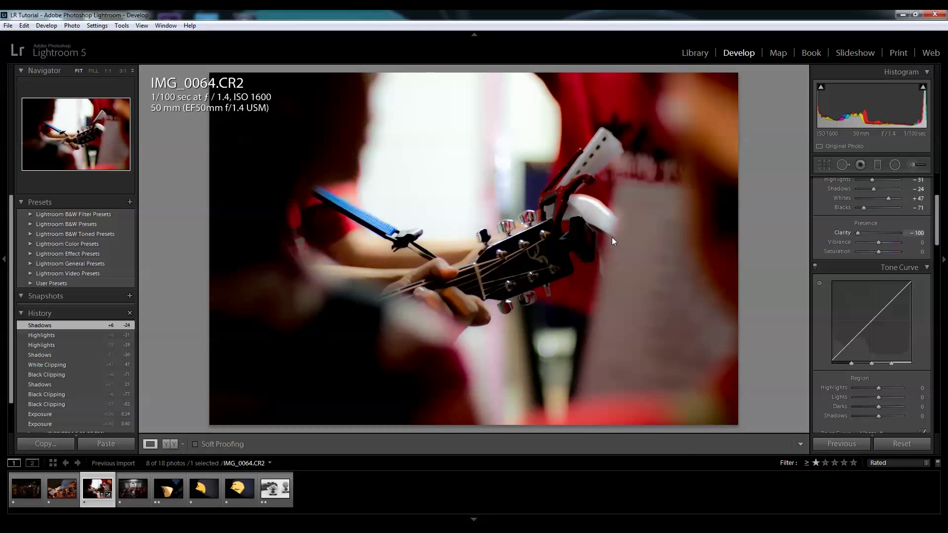
left_click_drag(748, 226, 870, 254)
key("ctrl+z")
key("ctrl+z")
key("ctrl+z")
mouse_move(936, 235)
left_mouse_down()
mouse_move(936, 254)
mouse_move(936, 244)
left_mouse_up()
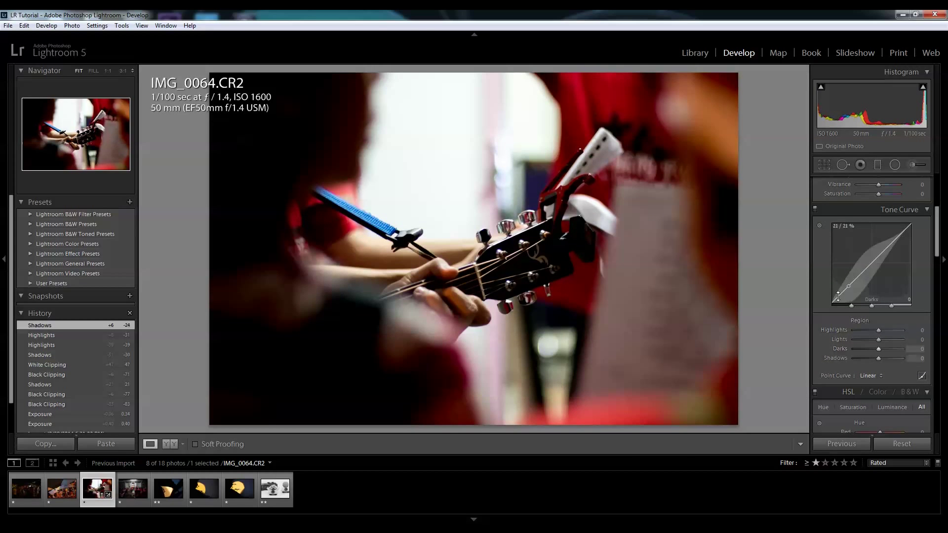
left_click_drag(870, 269, 895, 244)
key("ctrl+z")
key("ctrl+z")
key("ctrl+z")
scroll(941, 279, "down", 5)
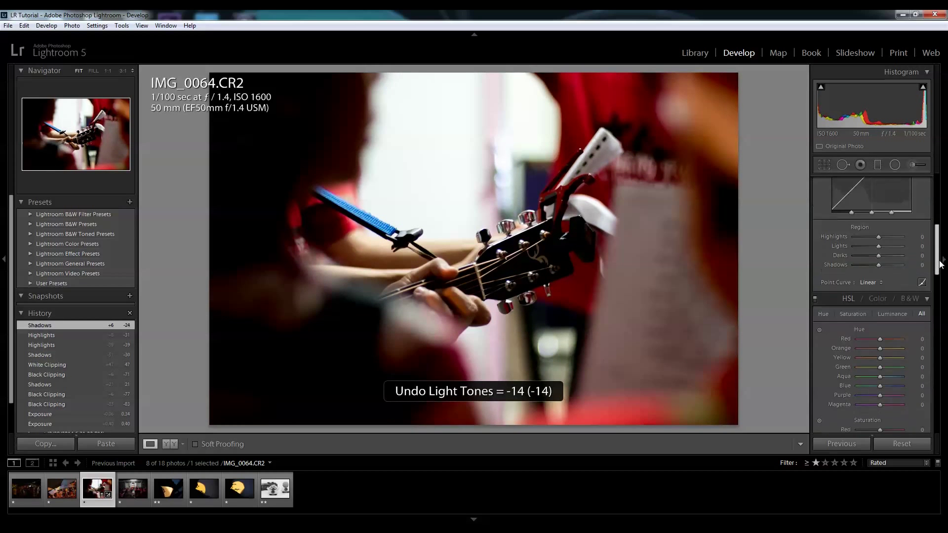
- Try HSL shifts, including a Red hue change and Red Saturation +100, undoing each
left_click_drag(940, 279, 940, 291)
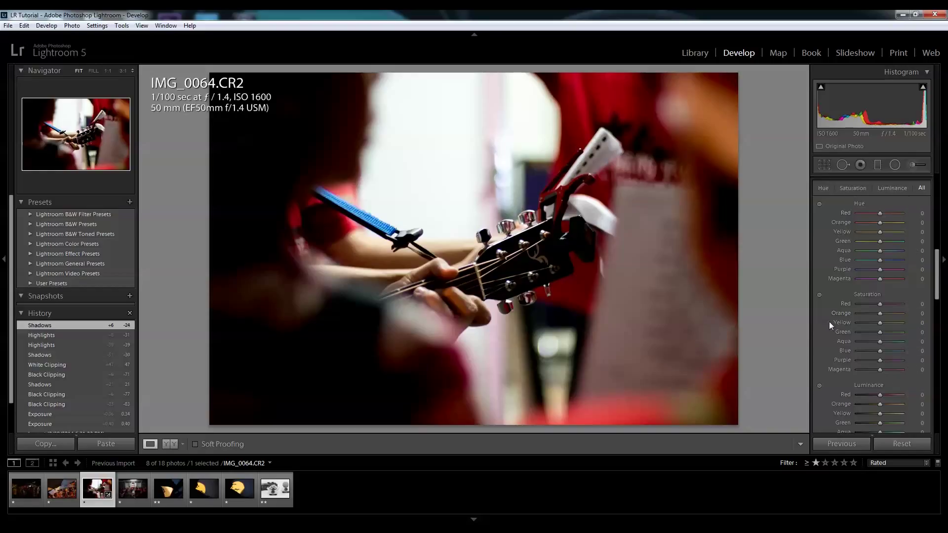
left_click_drag(936, 266, 936, 260)
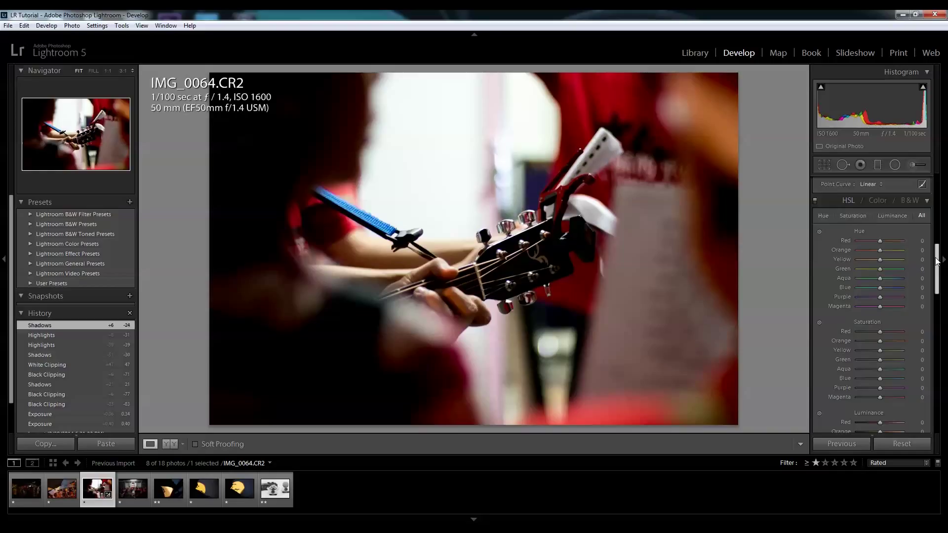
left_click_drag(936, 261, 933, 263)
scroll(933, 263, "down", 2)
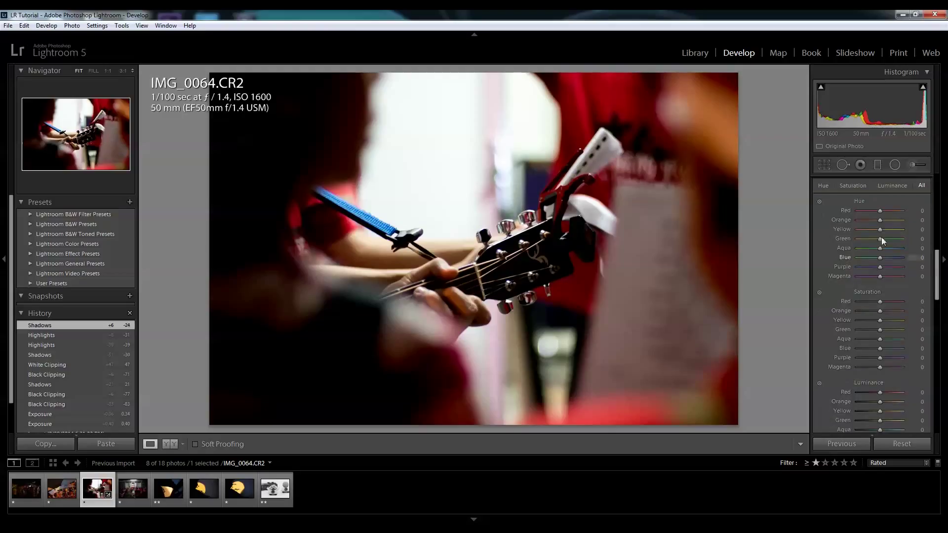
left_click_drag(879, 211, 875, 211)
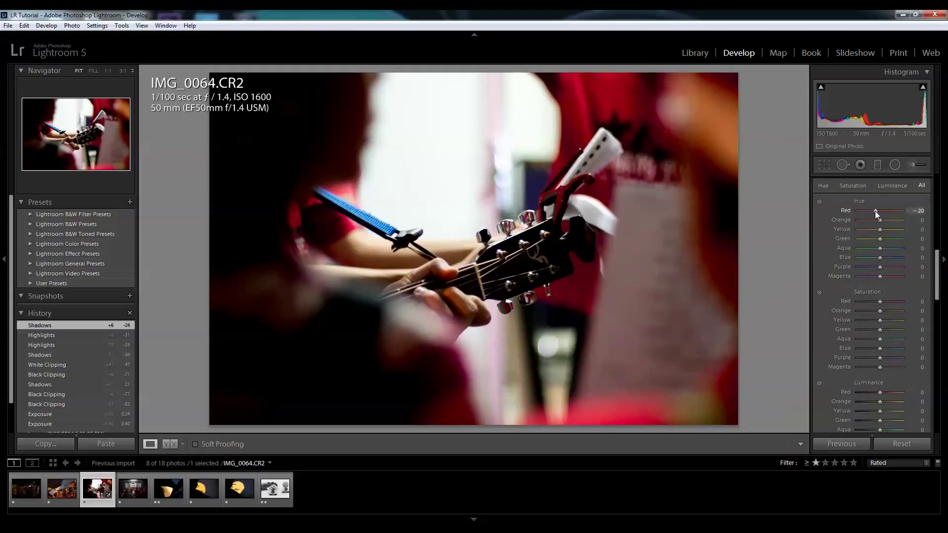
key("ctrl+z")
left_click_drag(935, 273, 935, 276)
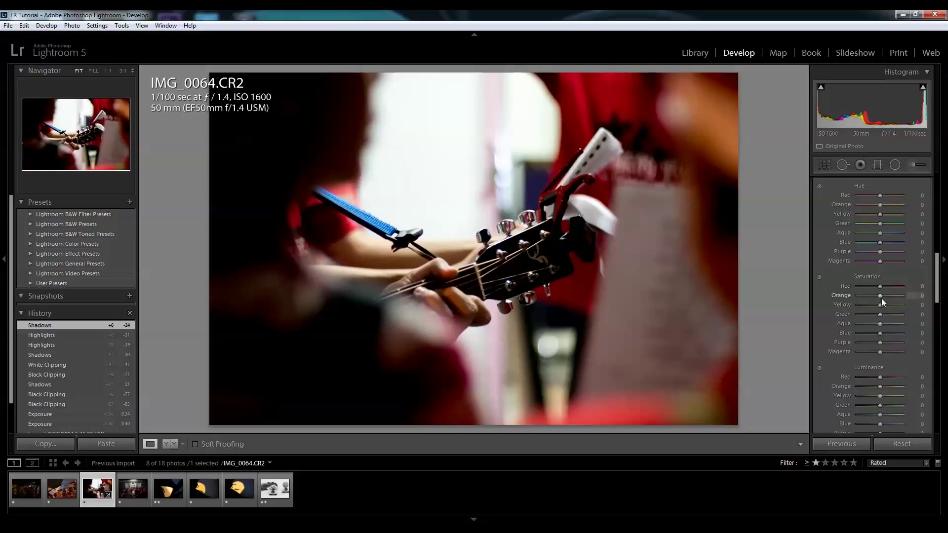
left_click_drag(880, 286, 818, 295)
key("ctrl+z")
key("ctrl+z")
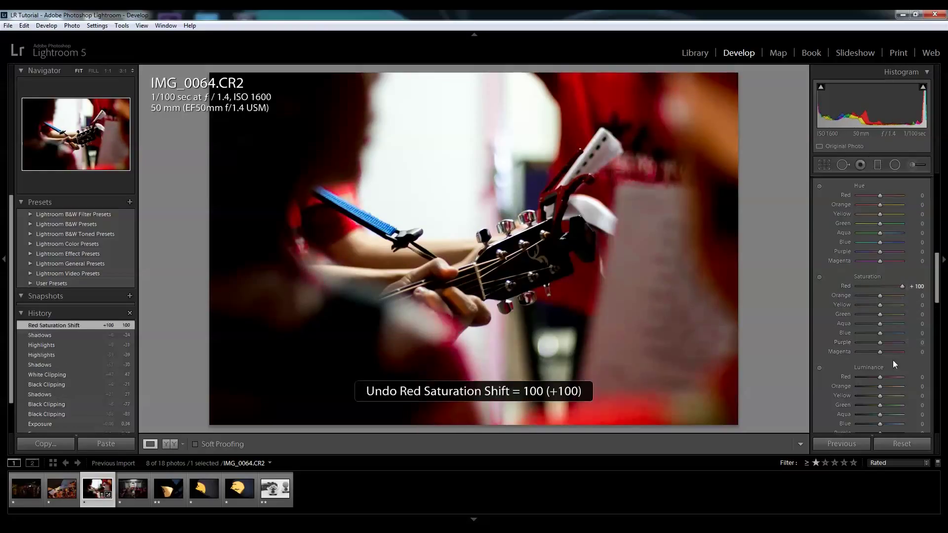
- Trial a Blue Saturation drop, then restore Blue Saturation to +100 for a vivid strap
left_click_drag(881, 333, 746, 324)
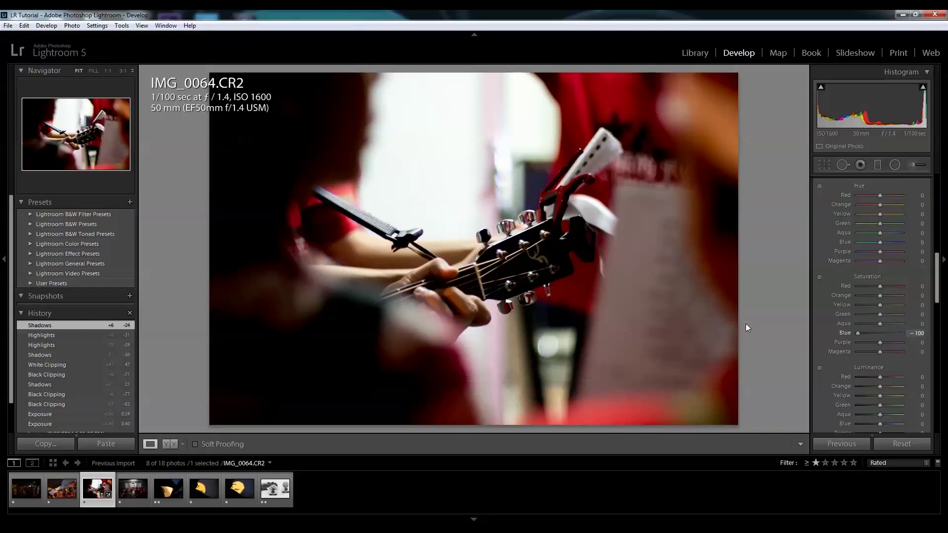
left_click_drag(945, 333, 717, 328)
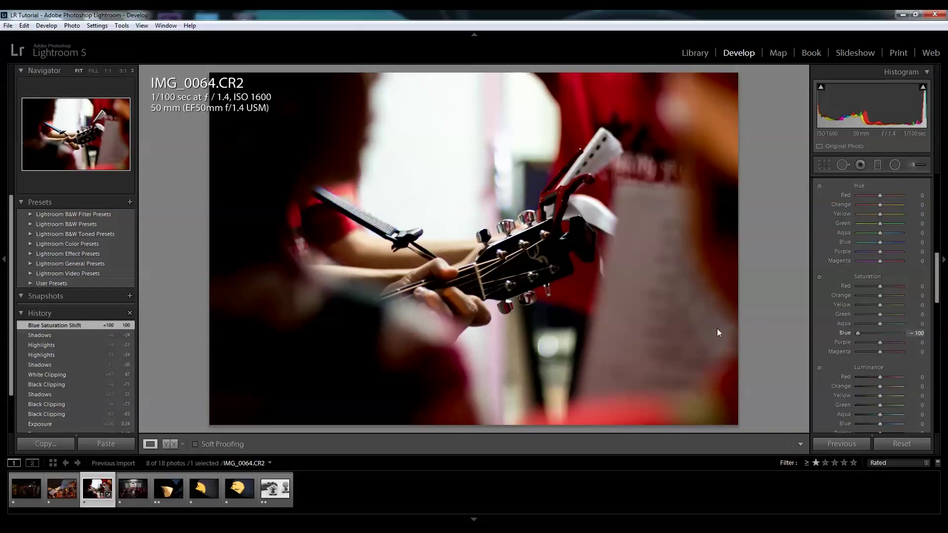
key("ctrl+z")
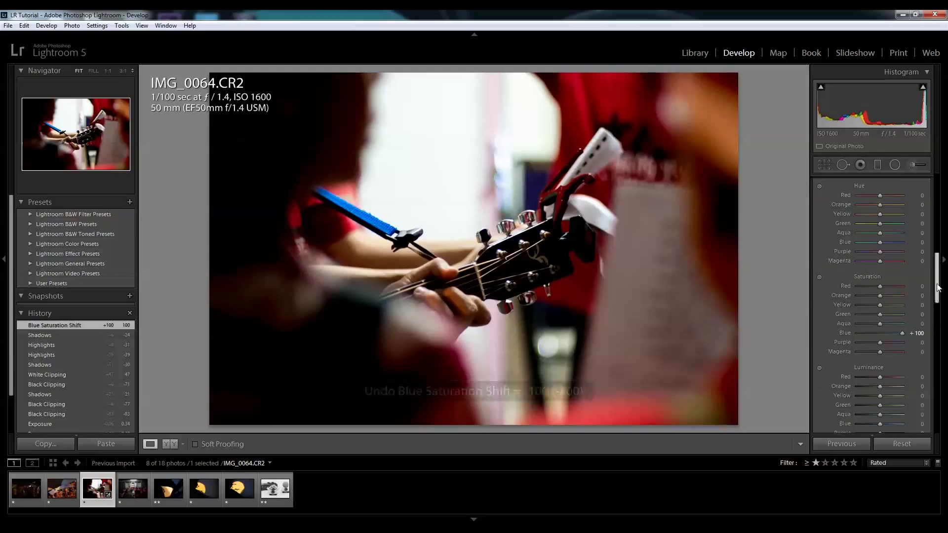
left_click_drag(934, 290, 938, 330)
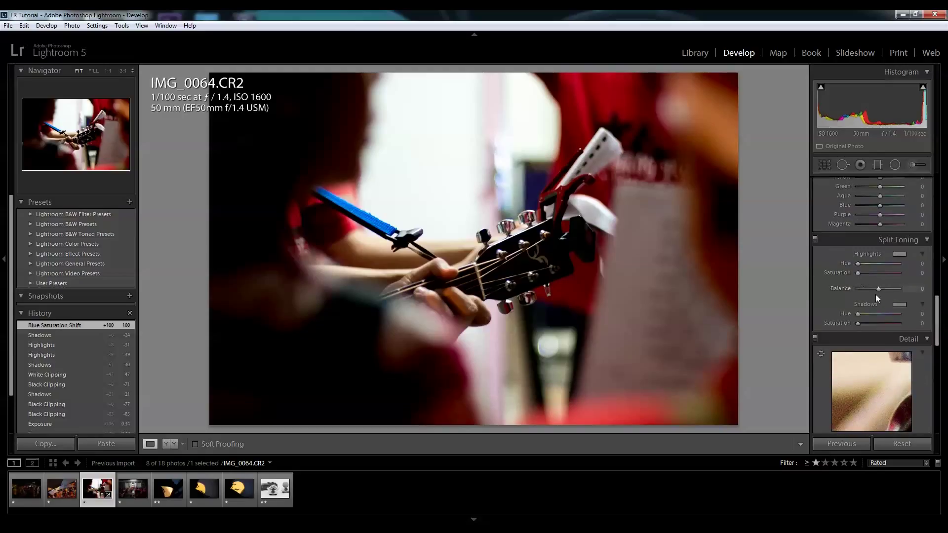
left_click(897, 304)
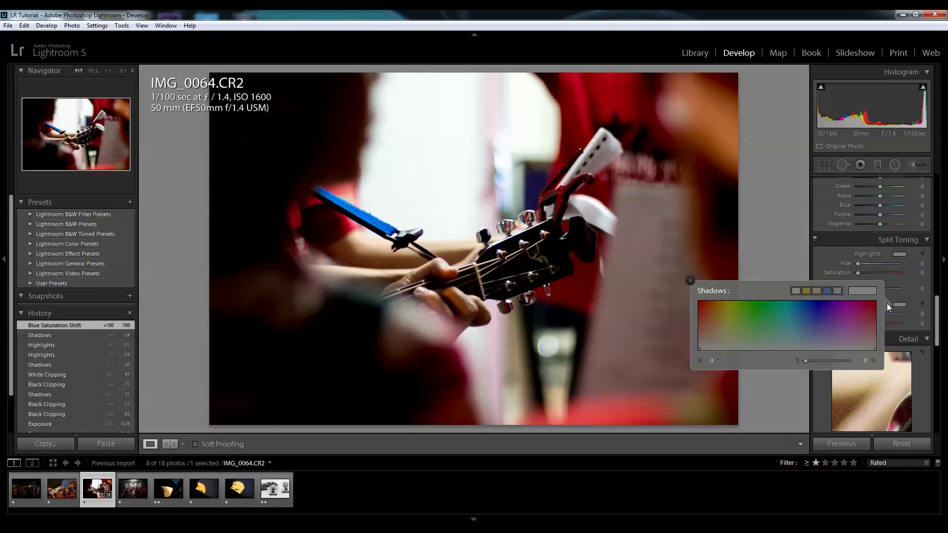
mouse_move(720, 327)
left_mouse_down()
mouse_move(734, 315)
mouse_move(834, 326)
mouse_move(859, 319)
mouse_move(728, 319)
mouse_move(851, 328)
mouse_move(807, 327)
mouse_move(828, 321)
mouse_move(812, 302)
mouse_move(711, 321)
mouse_move(757, 313)
mouse_move(828, 328)
mouse_move(834, 319)
mouse_move(702, 321)
mouse_move(751, 313)
mouse_move(836, 323)
mouse_move(804, 321)
mouse_move(794, 333)
left_mouse_up()
key("ctrl+z")
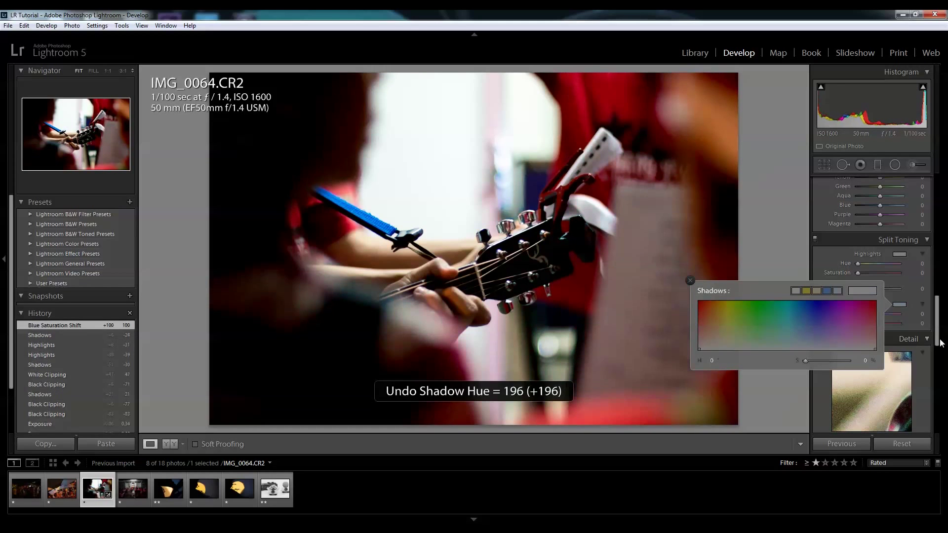
left_click(900, 254)
left_click_drag(821, 274, 740, 262)
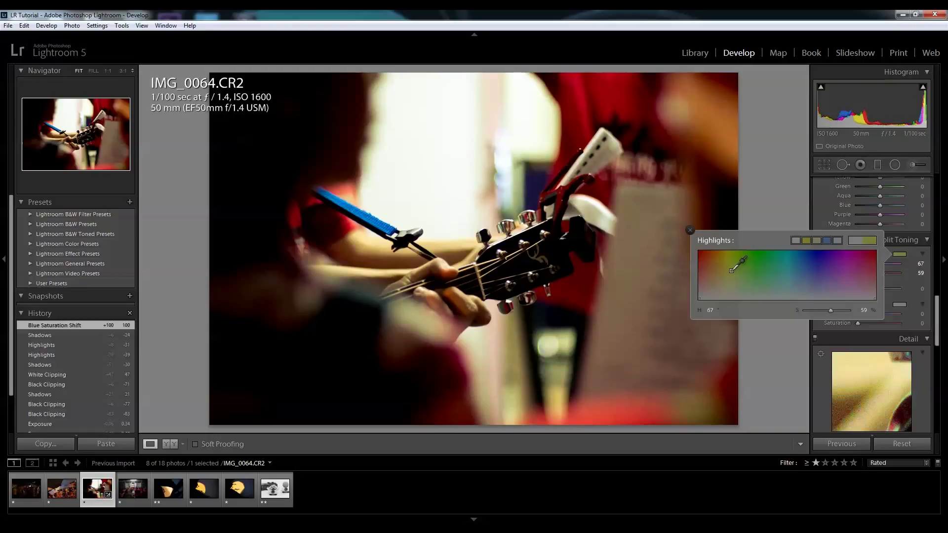
key("ctrl+z")
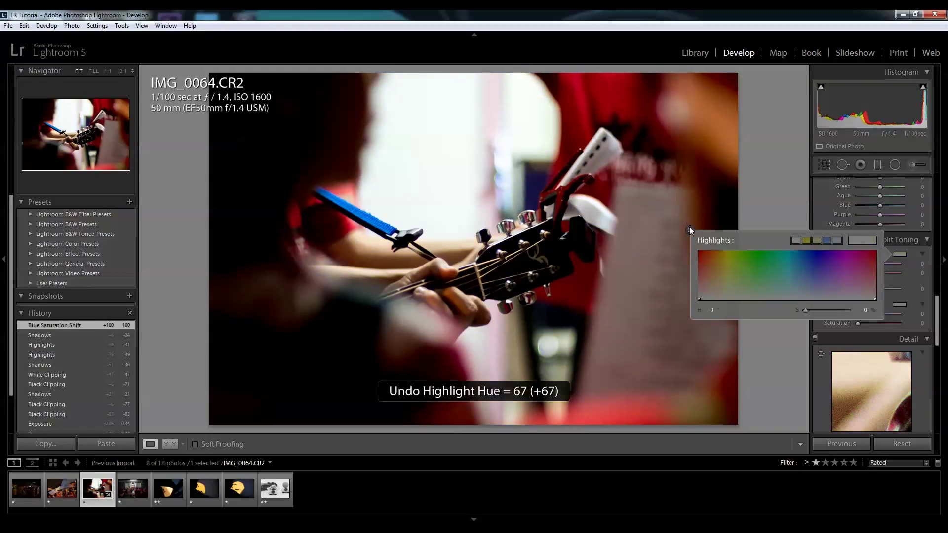
left_click(690, 231)
left_click_drag(937, 314, 937, 345)
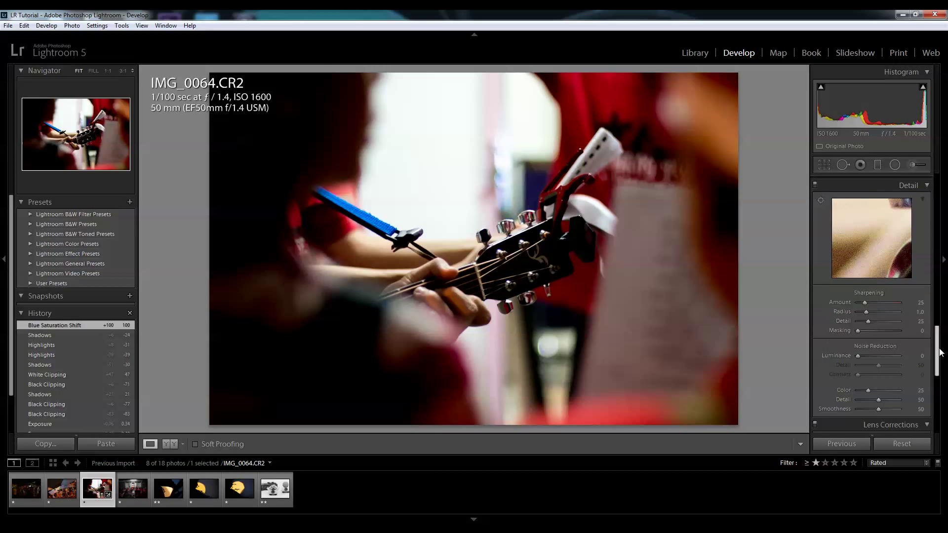
- Zoom 1:1 on the guitar headstock and raise Sharpening Amount to 89
left_click(496, 267)
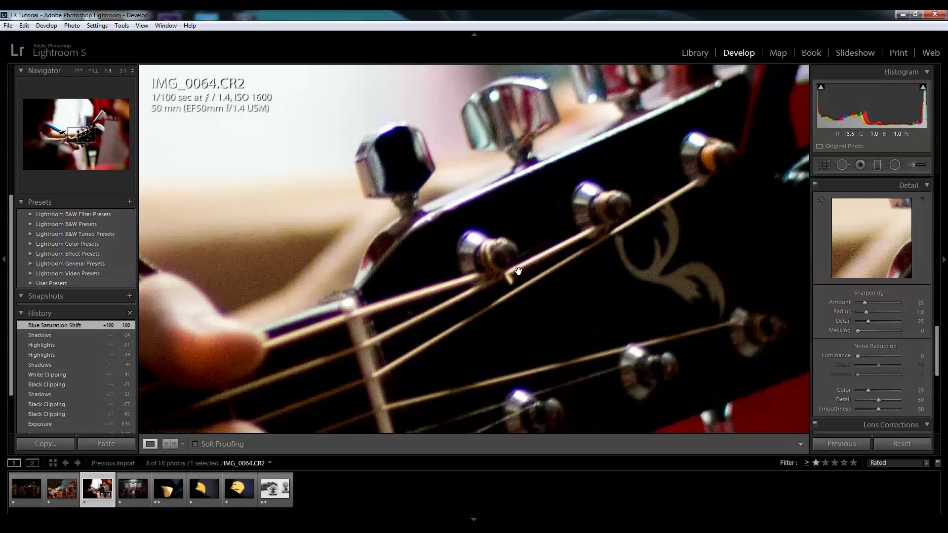
left_click_drag(494, 317, 523, 289)
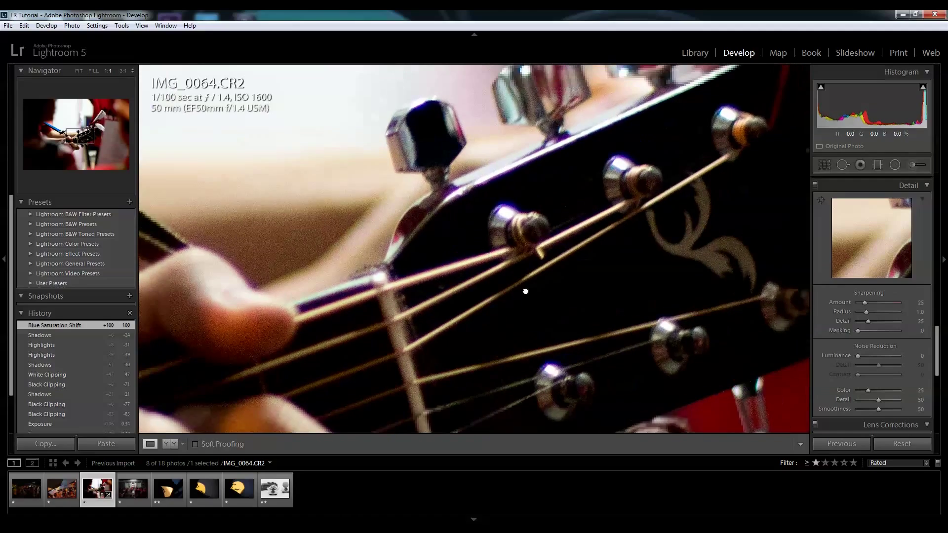
mouse_move(866, 303)
left_mouse_down()
mouse_move(921, 303)
mouse_move(883, 303)
mouse_move(919, 316)
mouse_move(847, 311)
mouse_move(869, 310)
left_mouse_up()
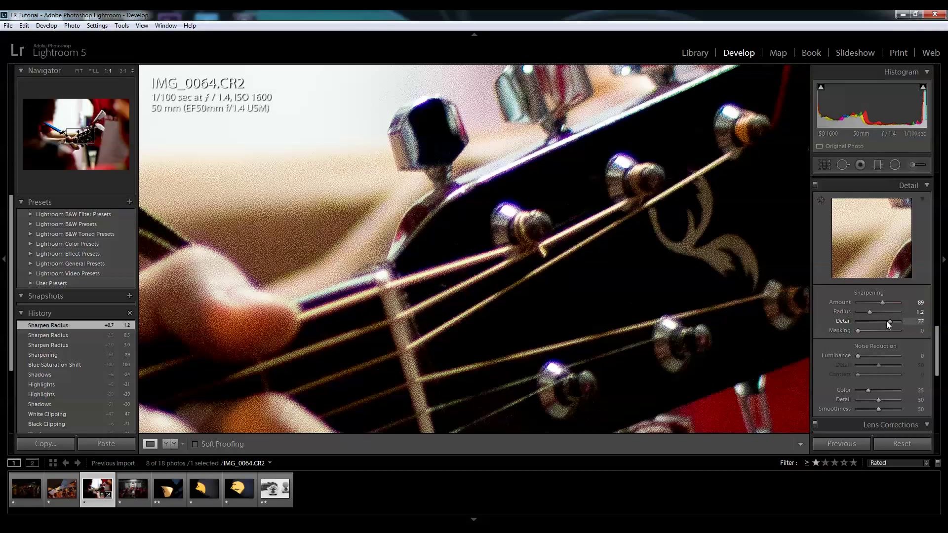
- Set Sharpening Detail to 40 and Masking to 80 while previewing the edge mask
left_click_drag(886, 322, 899, 322)
left_click_drag(840, 316, 918, 323)
left_click_drag(861, 321, 884, 331)
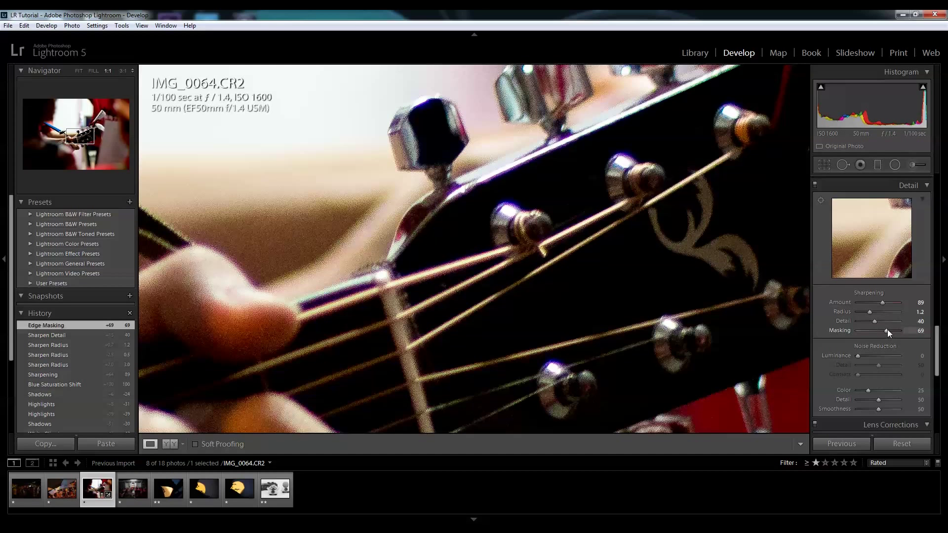
left_click_drag(887, 330, 893, 328)
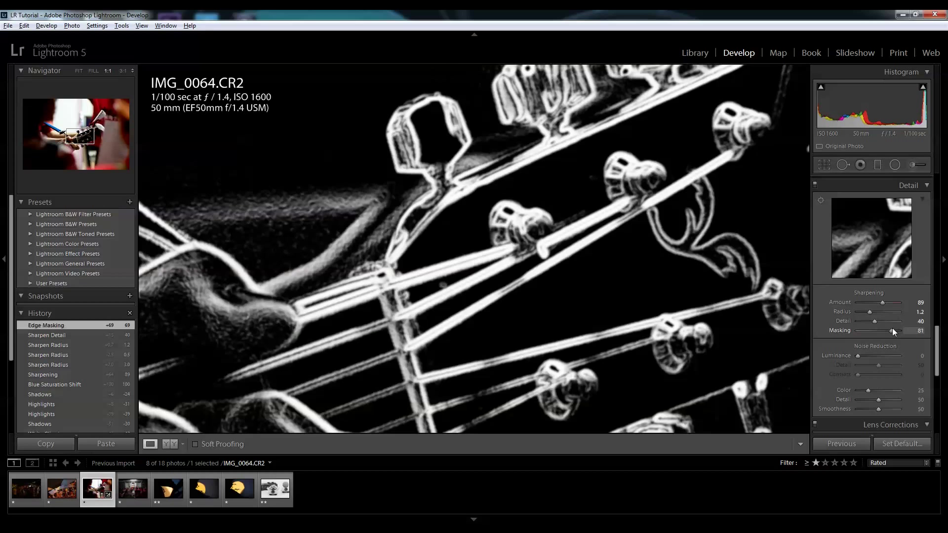
left_click_drag(891, 328, 892, 331)
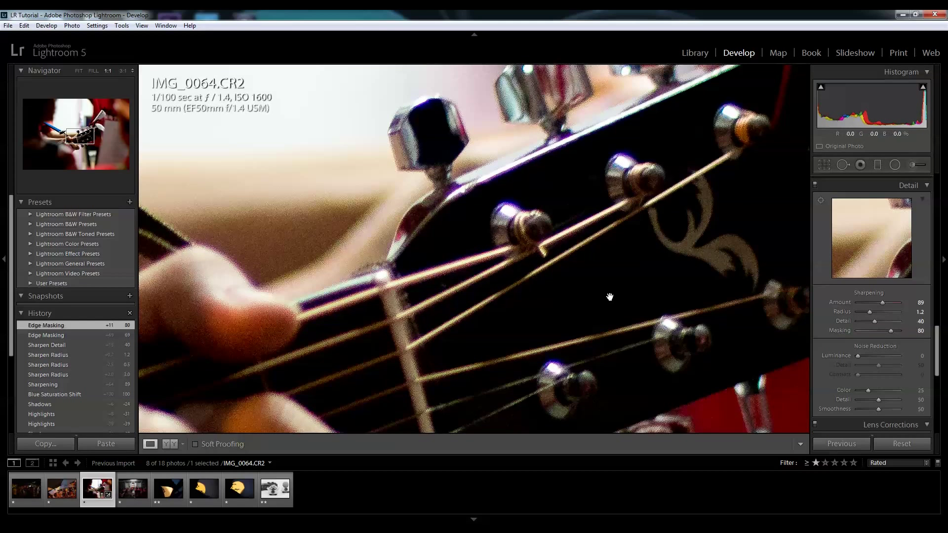
- Set Sharpening Amount 150 and Noise Reduction Luminance 51, Detail 37, Color 55
scroll(934, 373, "down", 3)
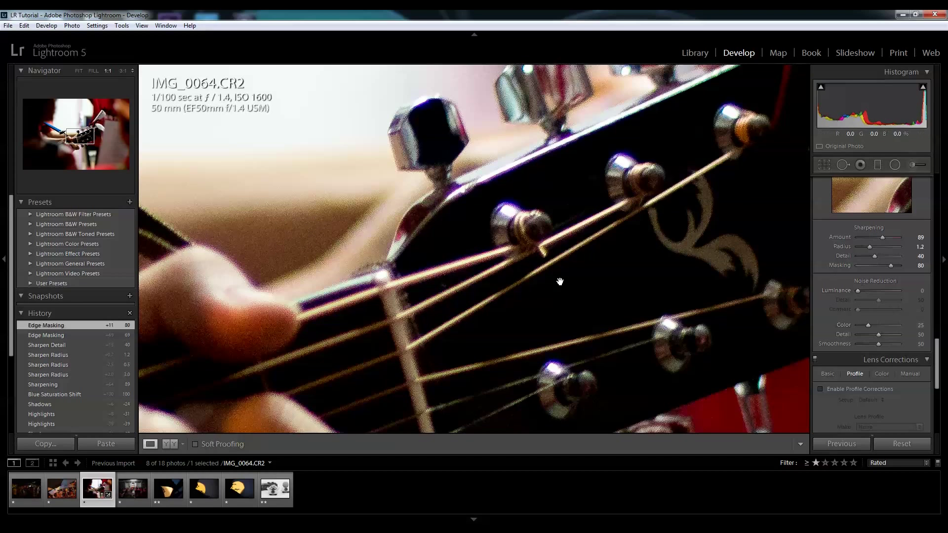
left_click_drag(887, 237, 903, 238)
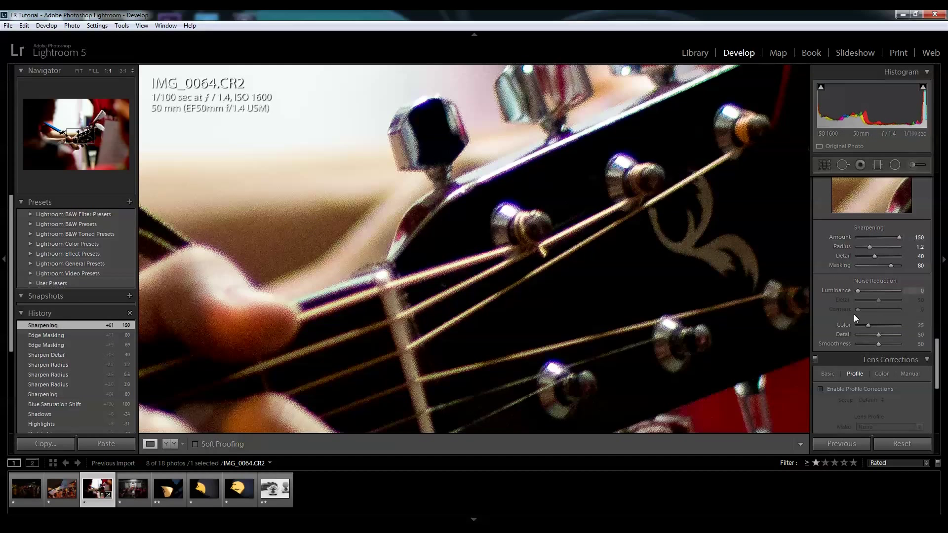
mouse_move(858, 291)
left_mouse_down()
mouse_move(882, 290)
mouse_move(856, 292)
left_mouse_up()
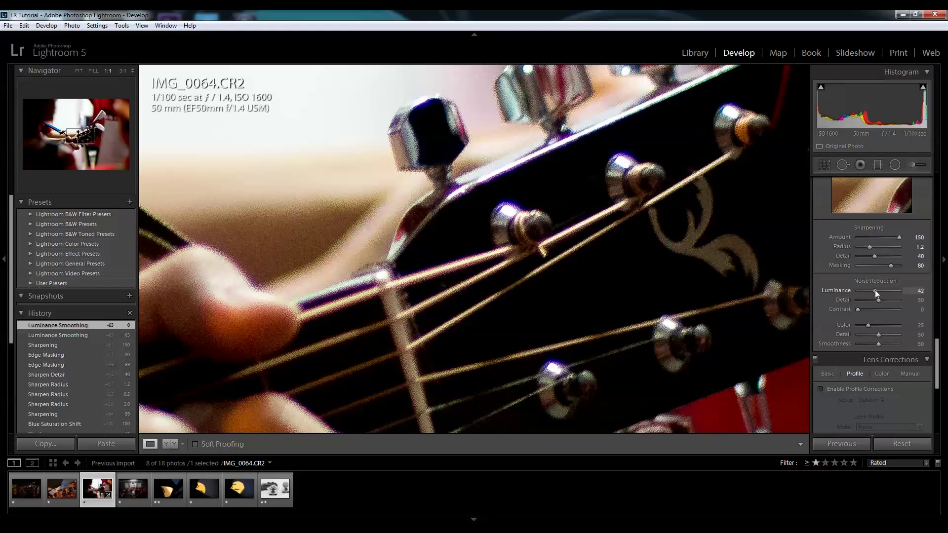
left_click_drag(875, 290, 878, 289)
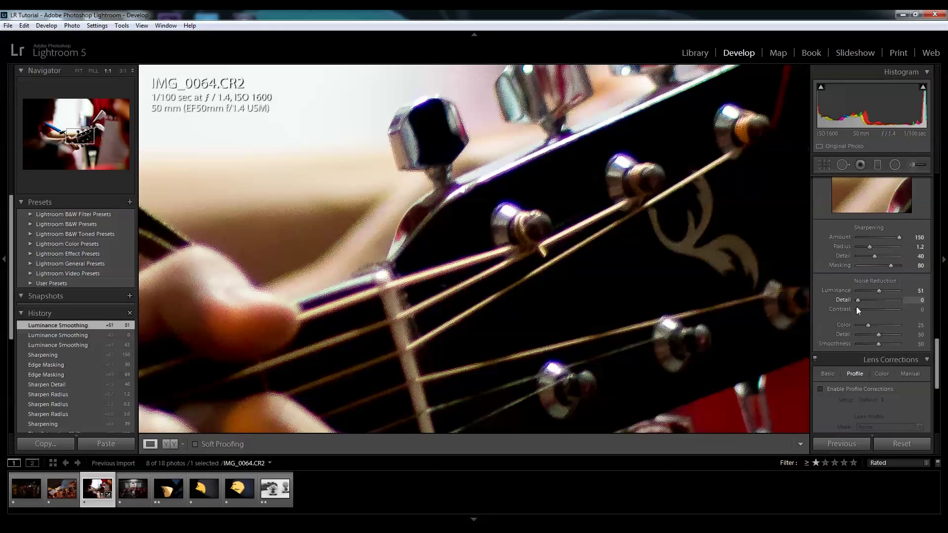
left_click_drag(872, 303, 874, 303)
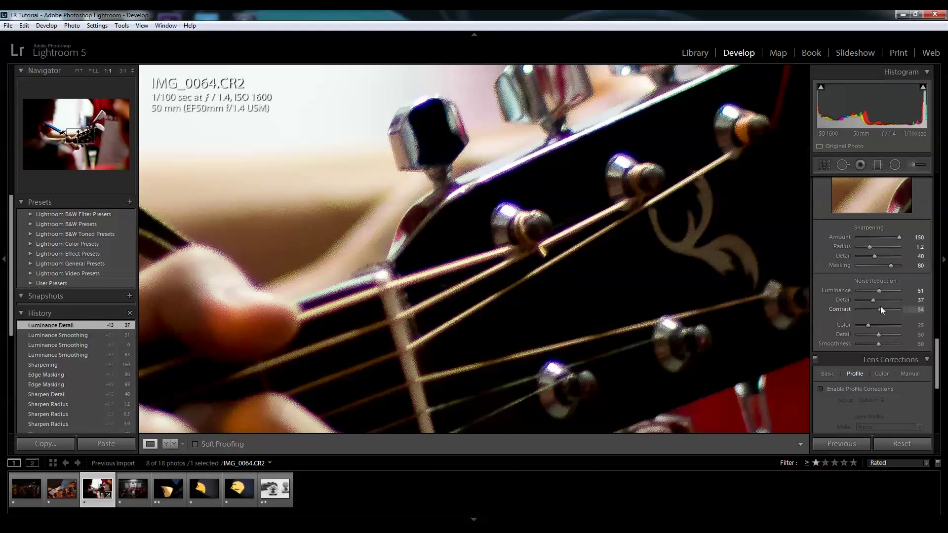
mouse_move(870, 325)
left_mouse_down()
mouse_move(896, 326)
mouse_move(883, 330)
left_mouse_up()
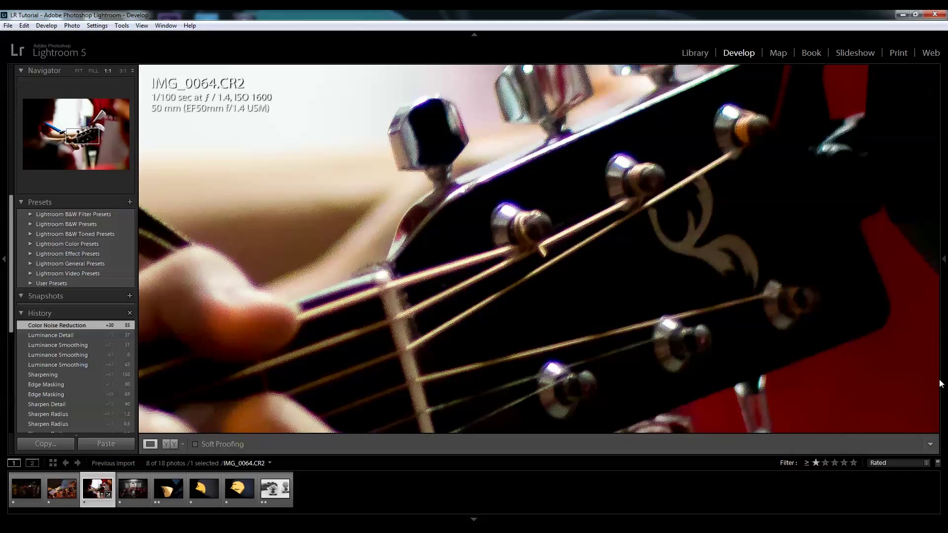
- Enable lens profile corrections using the Canon EF 50mm f/1.4 USM profile
scroll(934, 354, "down", 5)
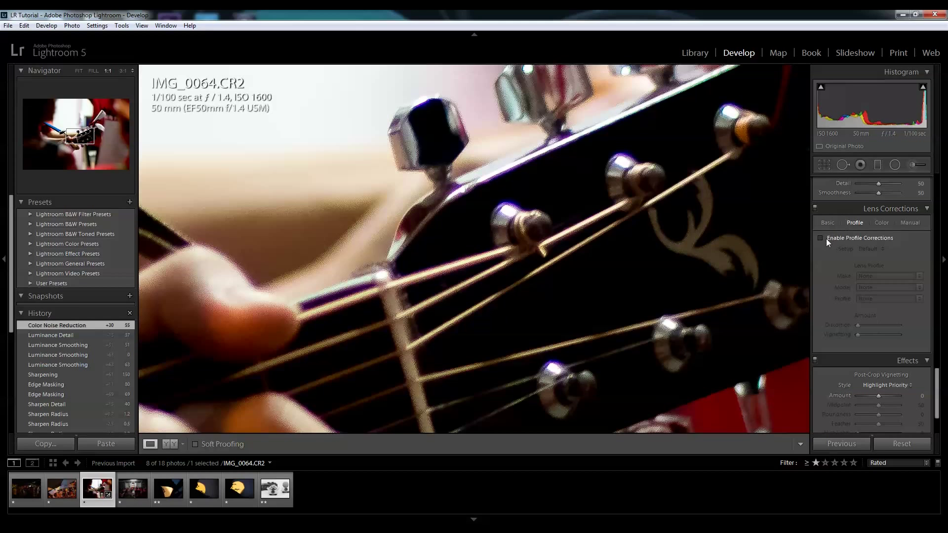
left_click(822, 239)
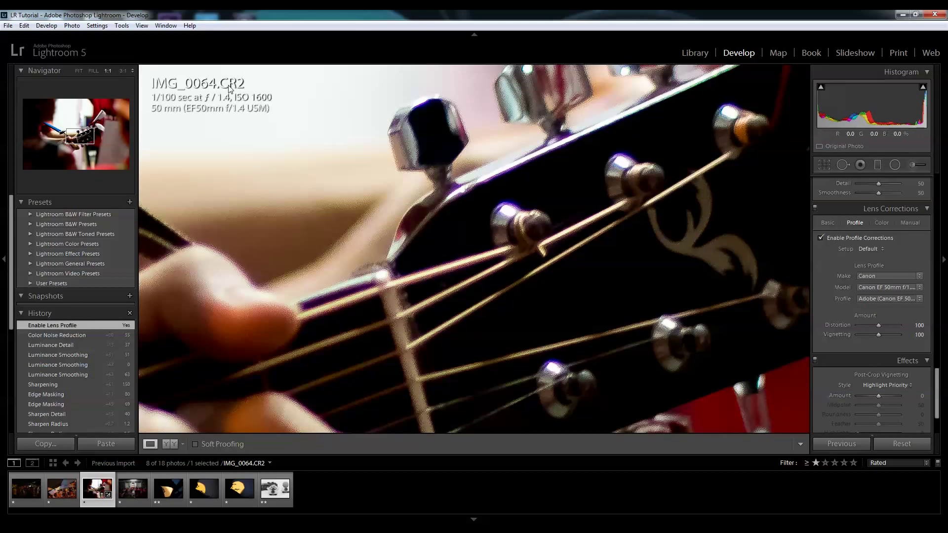
left_click(899, 287)
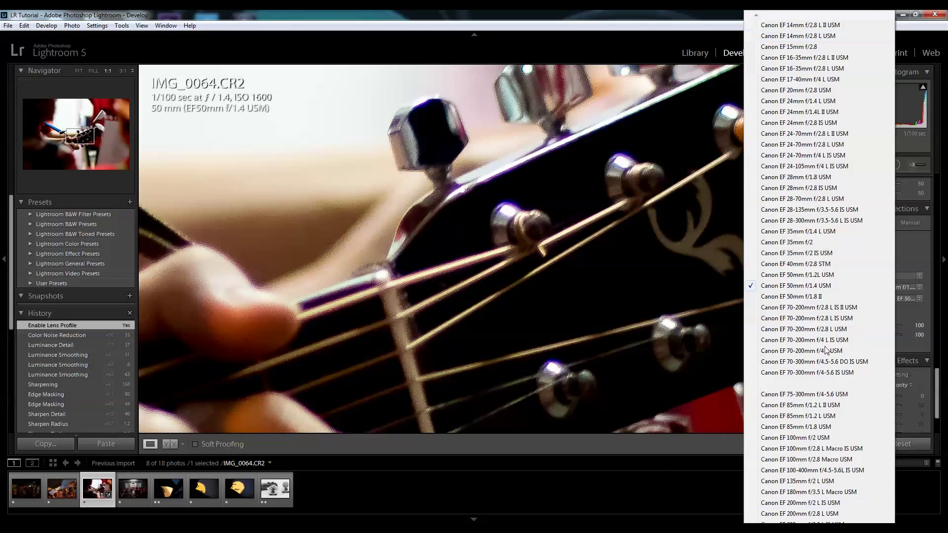
left_click(805, 286)
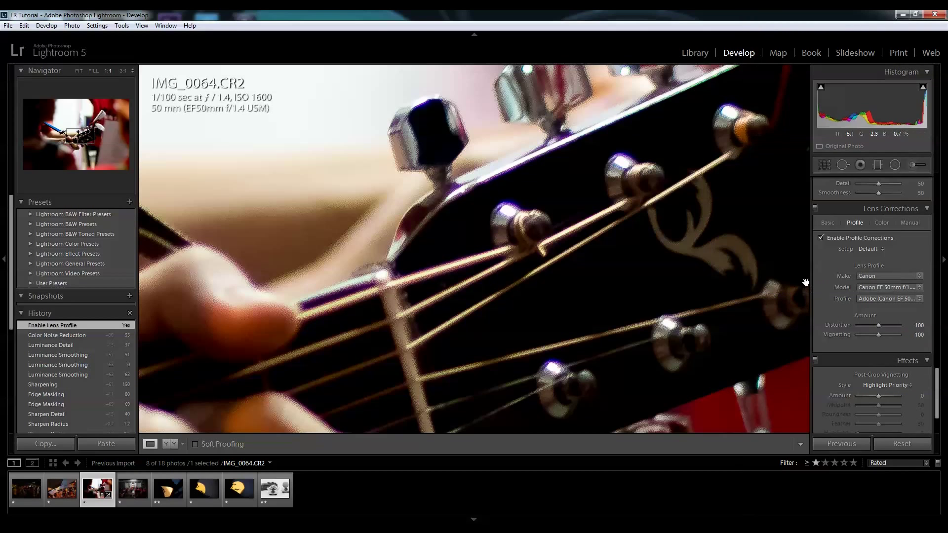
left_click(484, 245)
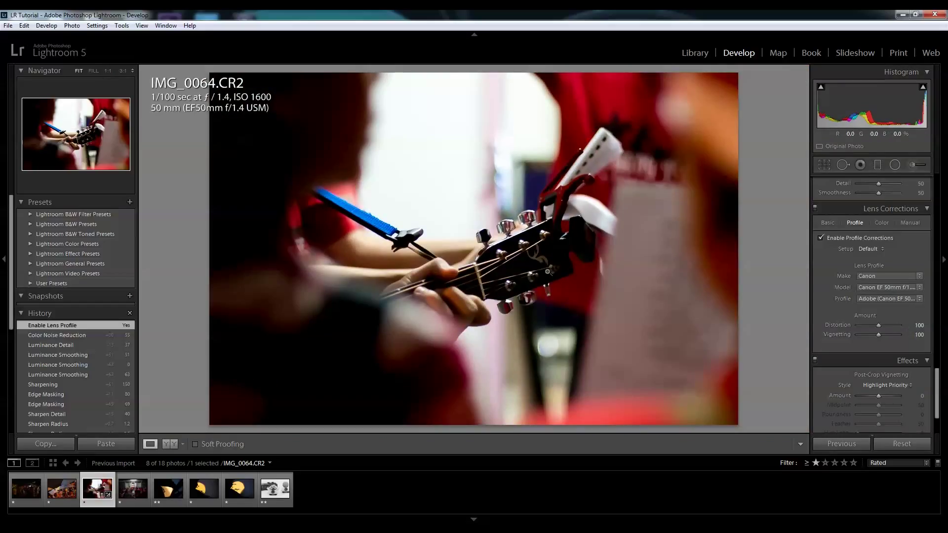
- Compare Distortion at 200, restore it to 100, and set Vignetting to 110
left_click_drag(878, 325, 936, 342)
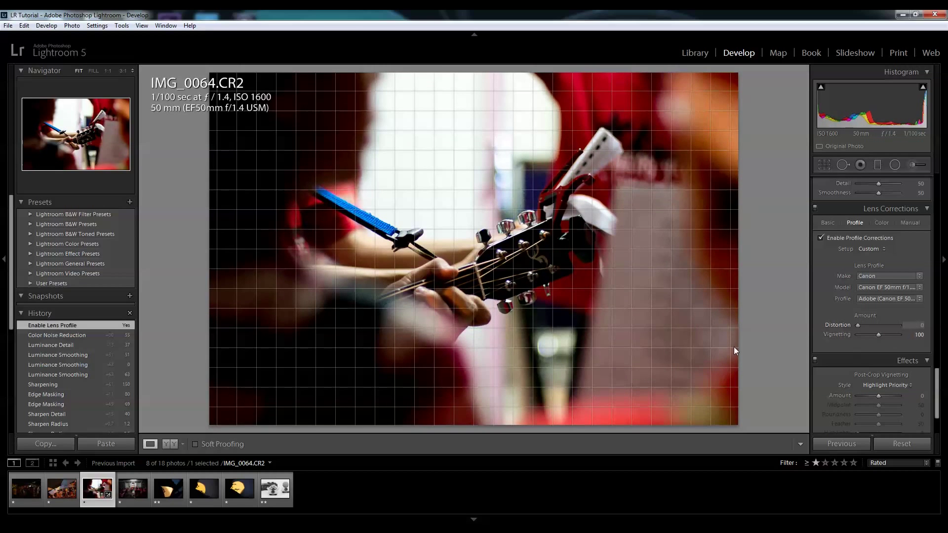
left_click_drag(858, 325, 933, 326)
key("ctrl+z")
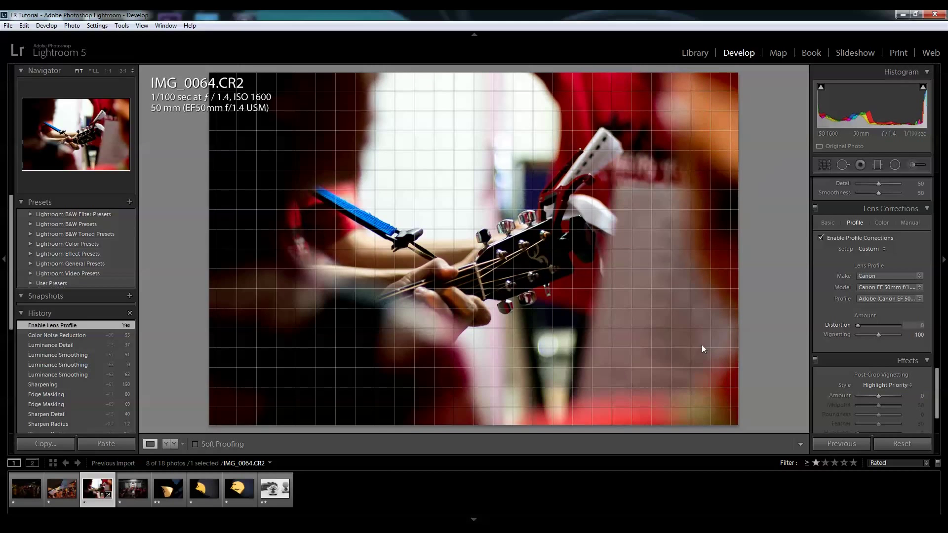
key("ctrl+z")
key("ctrl+y")
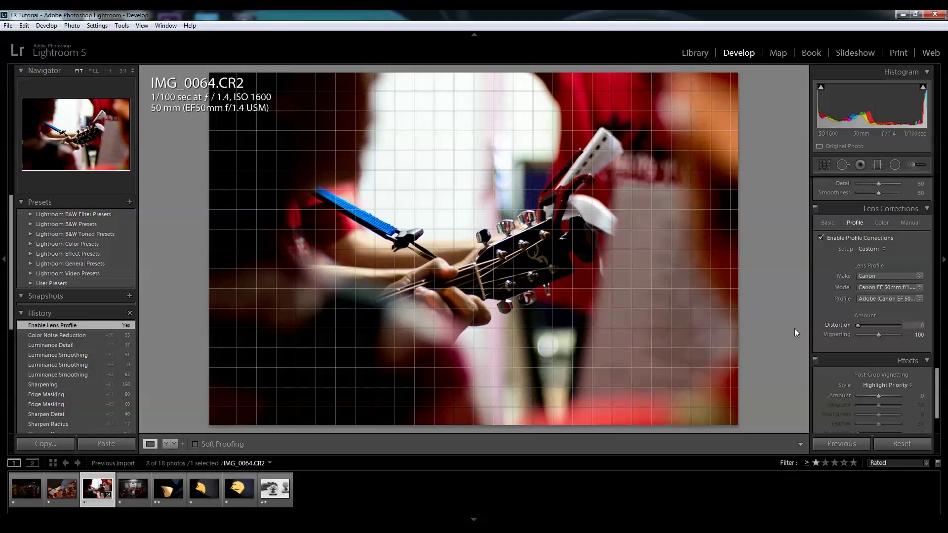
key("ctrl+z")
key("ctrl+z")
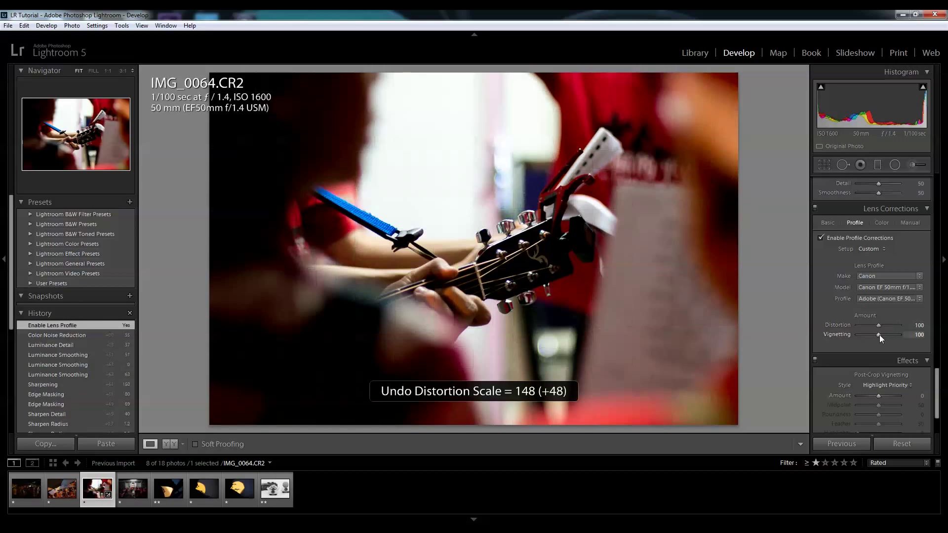
left_click_drag(878, 335, 939, 339)
left_click_drag(864, 334, 881, 331)
scroll(869, 306, "down", 2)
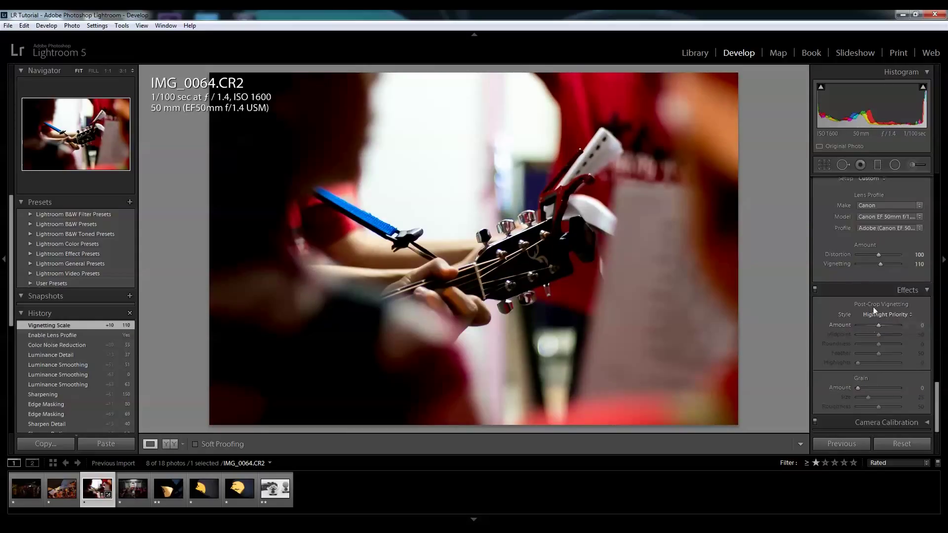
- Set the post-crop vignette to Amount -100, Midpoint 37 and Feather 35
mouse_move(878, 325)
left_mouse_down()
mouse_move(853, 334)
mouse_move(905, 321)
mouse_move(872, 324)
left_mouse_up()
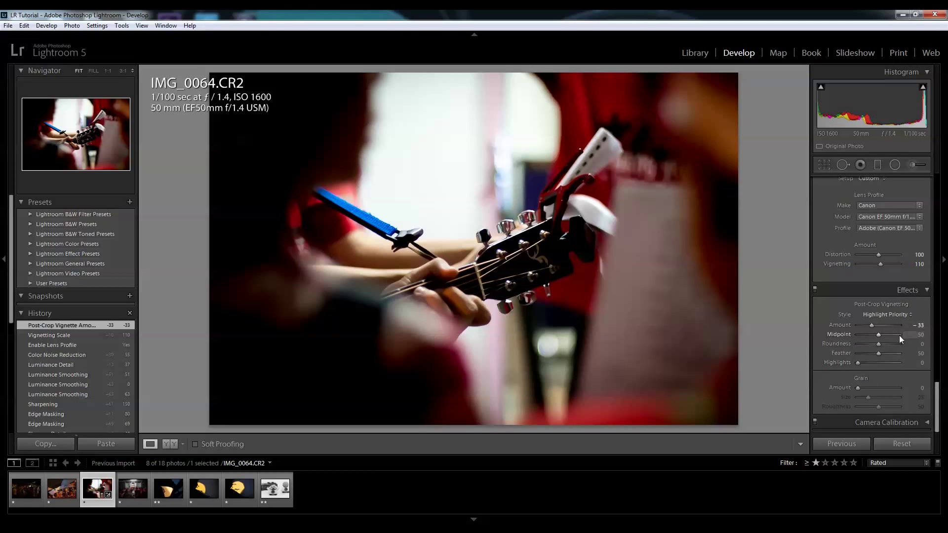
left_click_drag(877, 336, 807, 355)
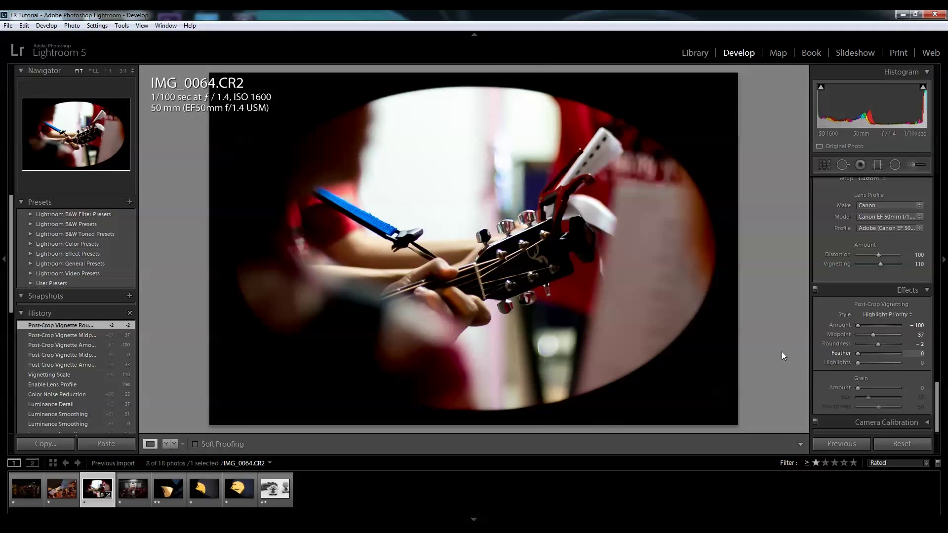
left_click_drag(835, 352, 905, 365)
- Set Grain Amount to 100, Size to 40 and Roughness to 83
left_click_drag(863, 389, 886, 389)
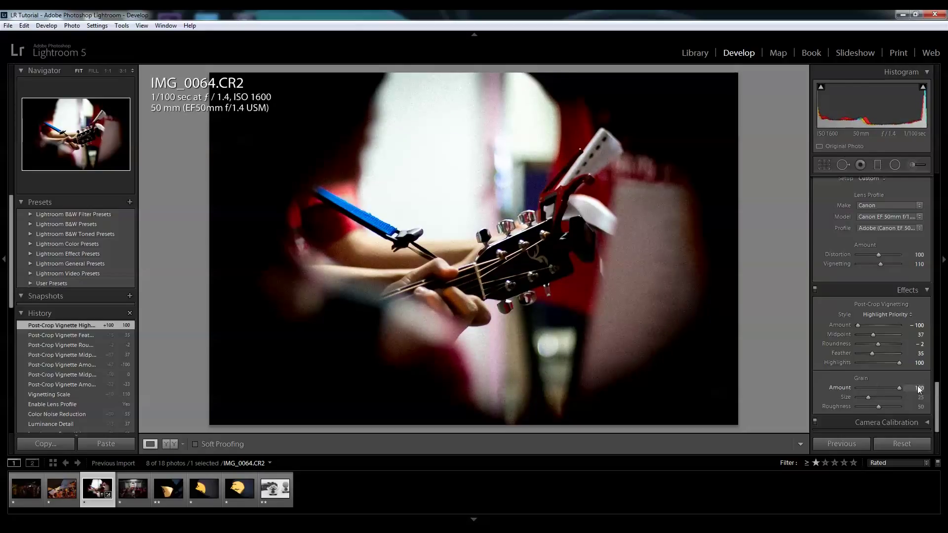
left_click_drag(919, 389, 918, 390)
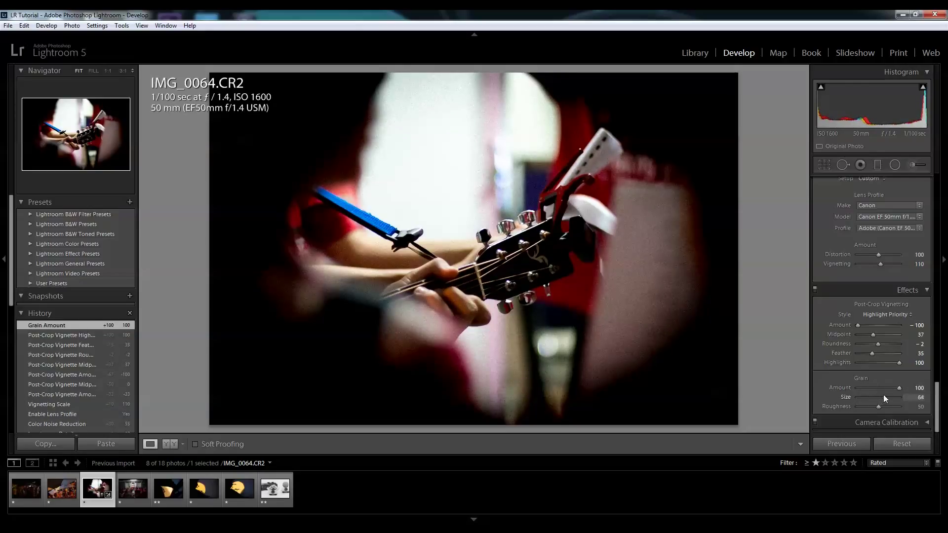
left_click_drag(859, 395, 837, 405)
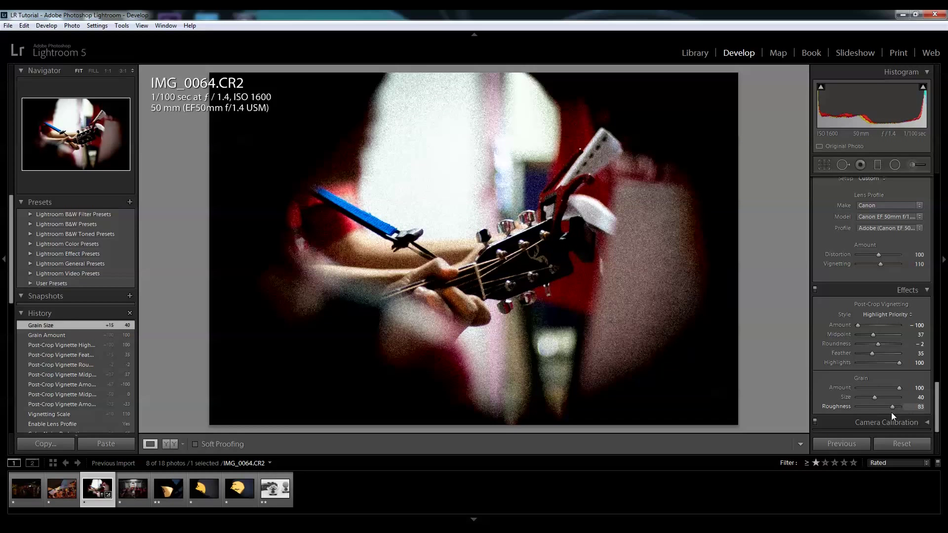
left_click_drag(892, 415, 936, 433)
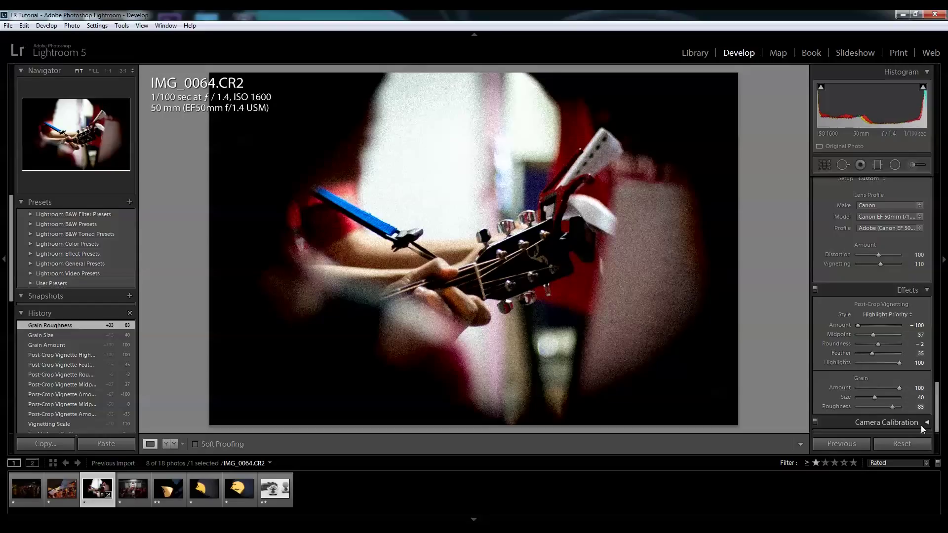
left_click(925, 427)
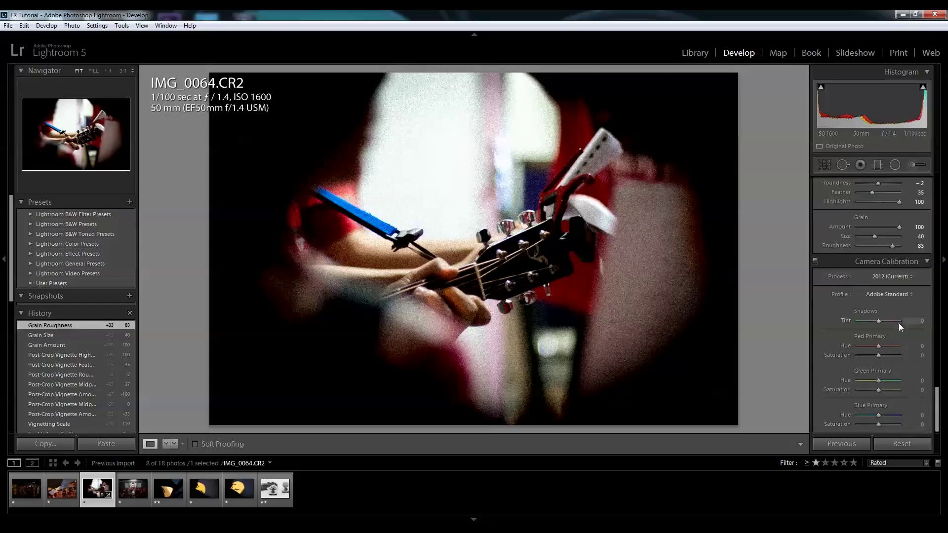
scroll(940, 397, "down", 3)
left_click_drag(939, 393, 940, 420)
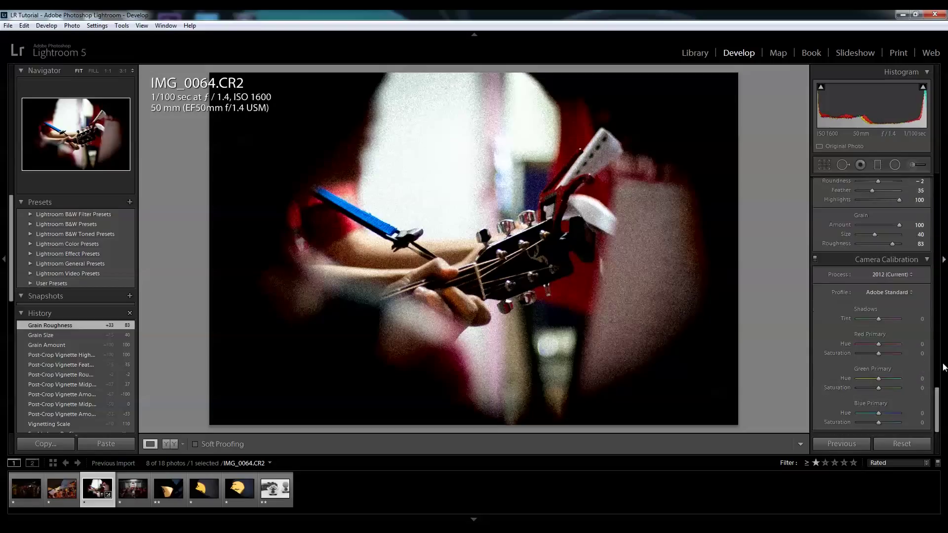
left_click(907, 291)
left_click(890, 302)
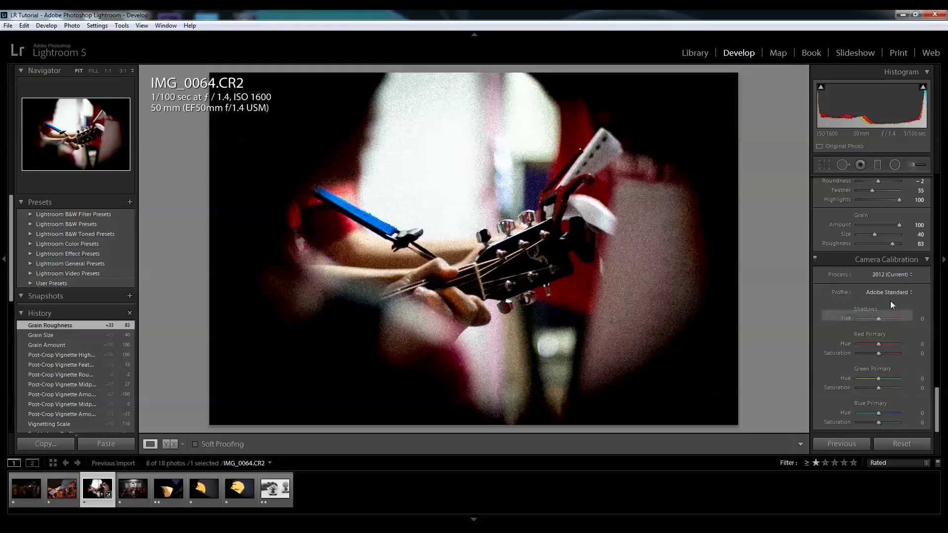
left_click(890, 291)
left_click(883, 326)
left_click(894, 293)
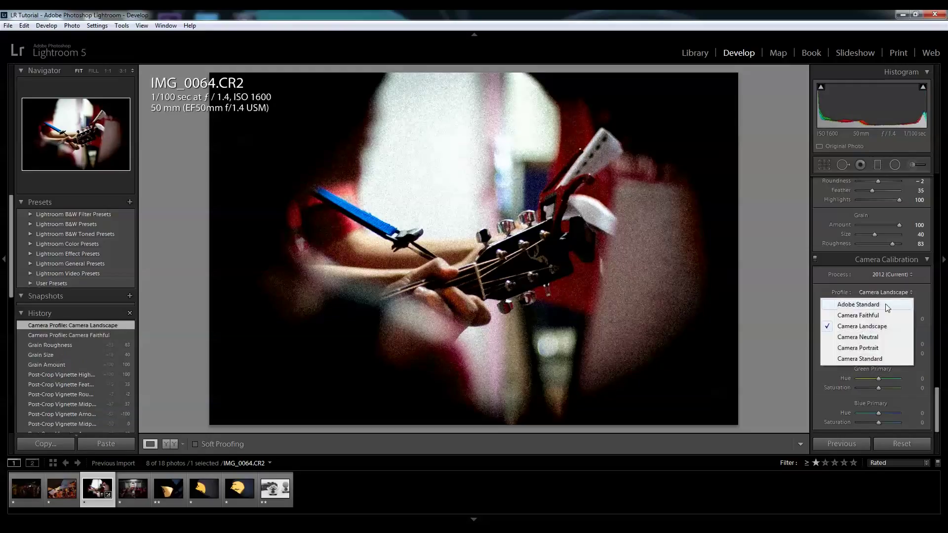
left_click(887, 305)
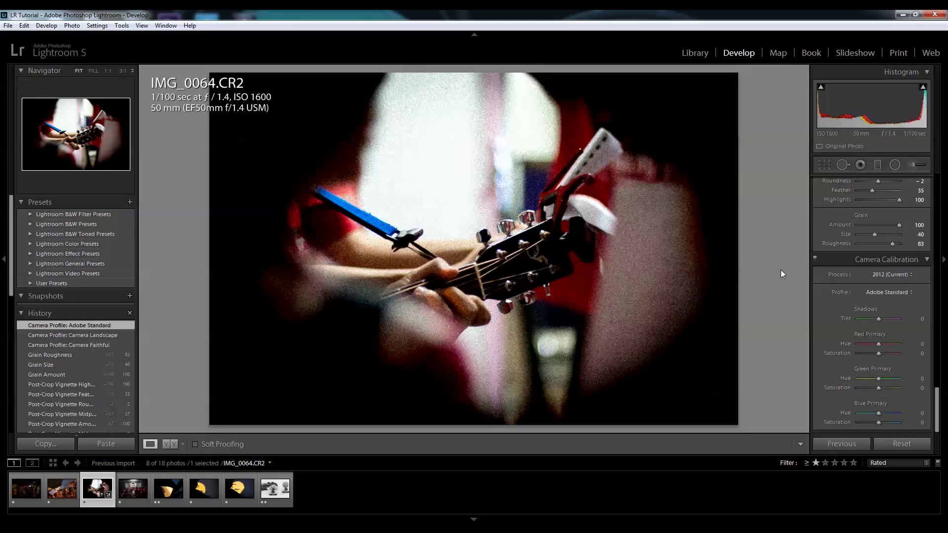
scroll(938, 406, "up", 5)
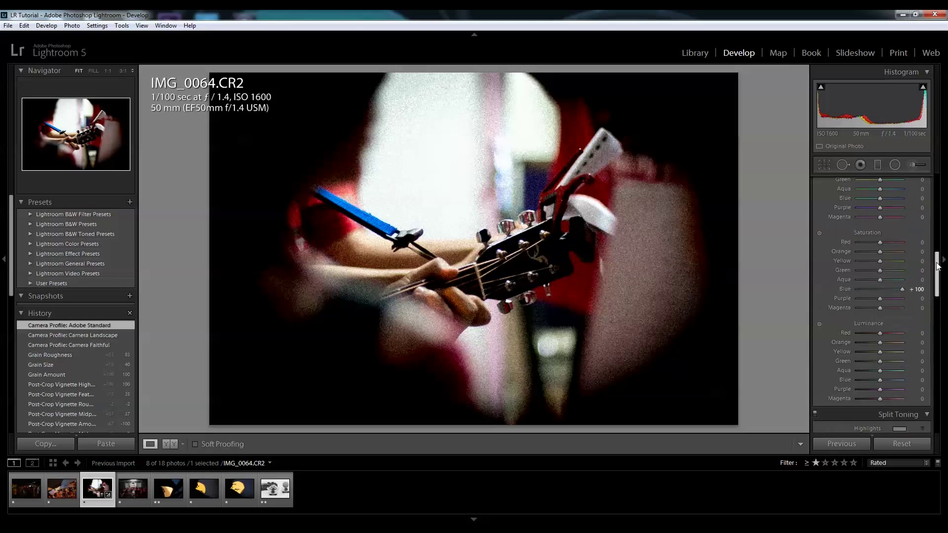
scroll(939, 248, "up", 5)
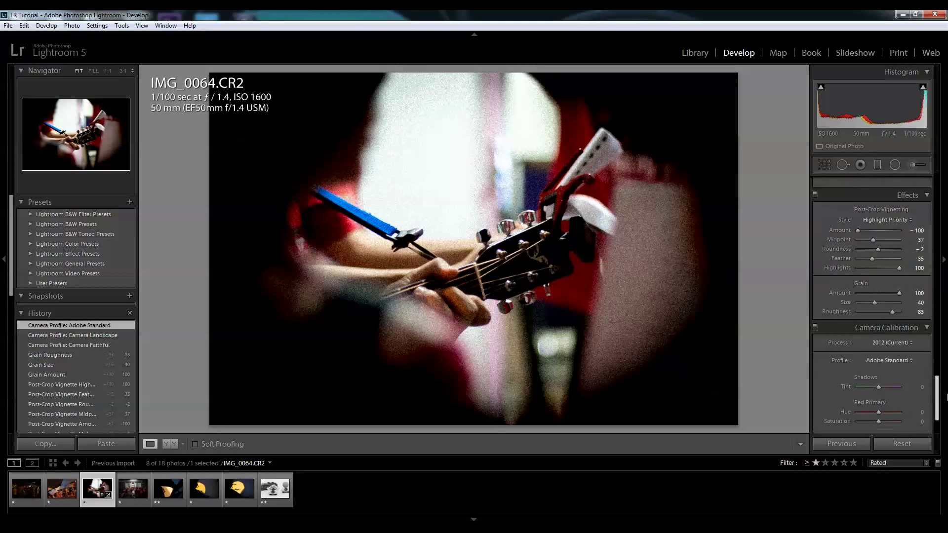
- Reset all edits on IMG_0064, glancing at other filmstrip photos before returning
scroll(939, 248, "up", 5)
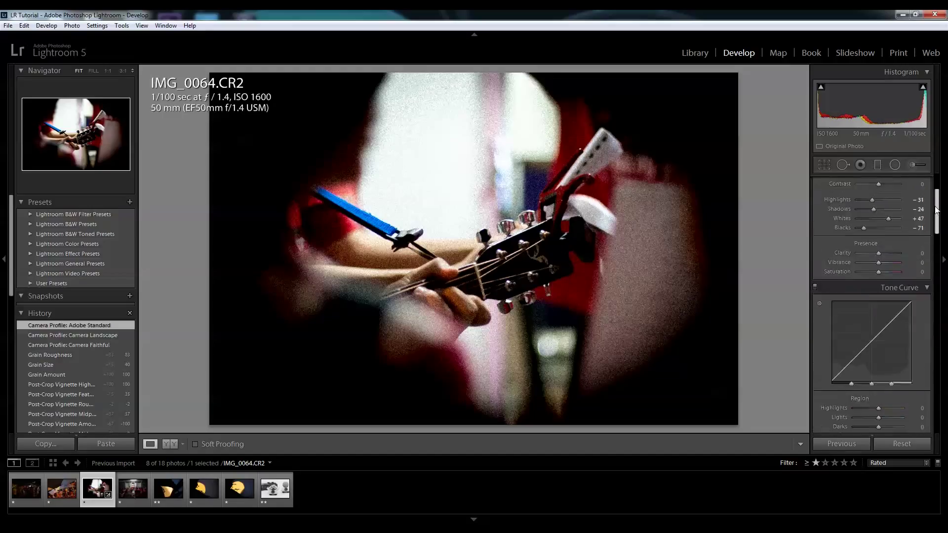
scroll(938, 247, "down", 4)
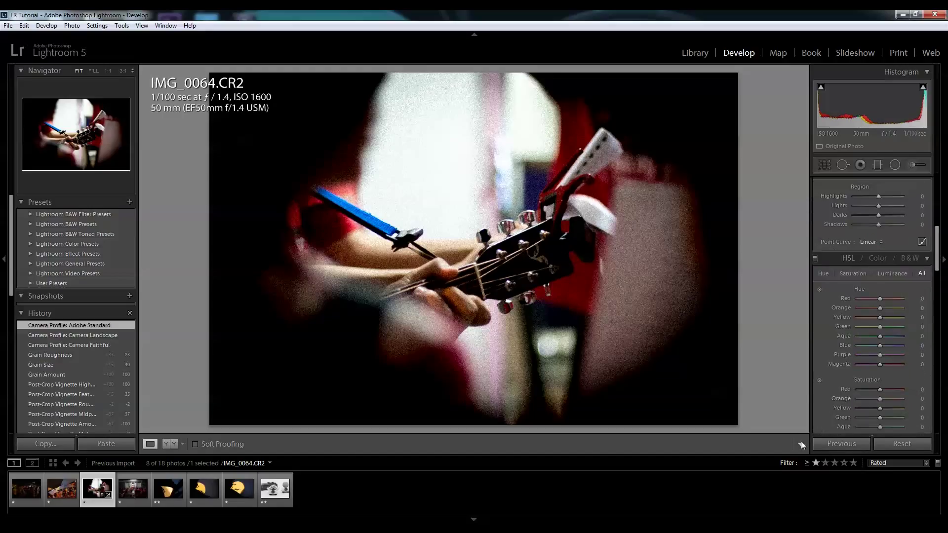
left_click(891, 443)
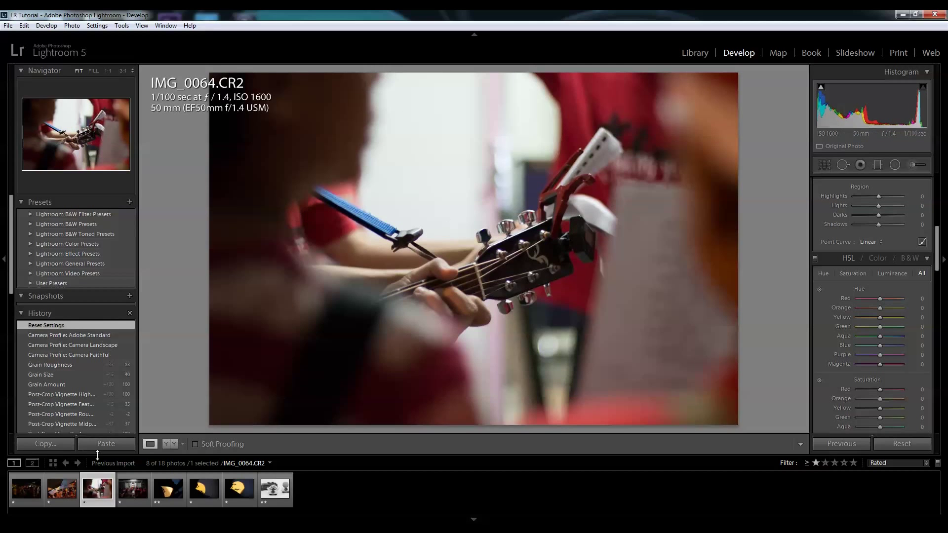
left_click(65, 493)
left_click(28, 488)
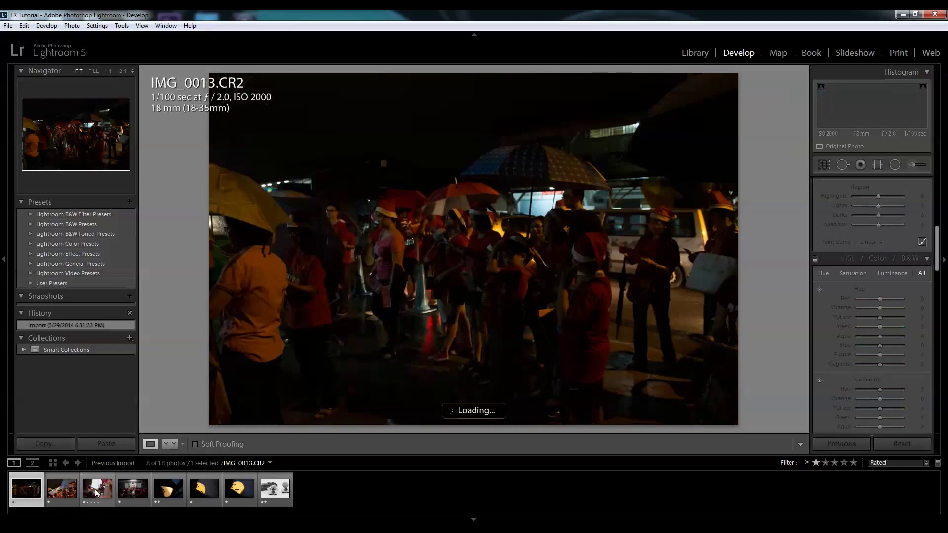
left_click(97, 489)
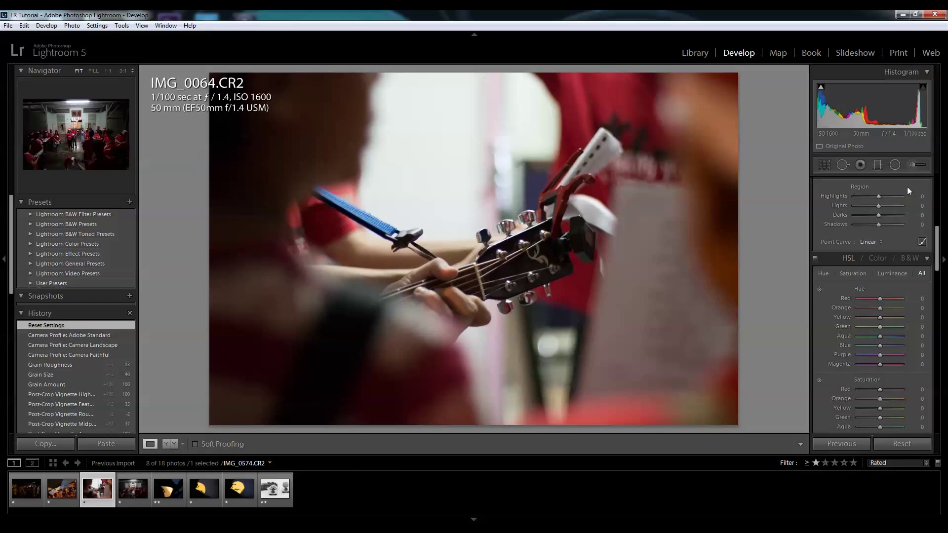
- Adjust tones via the histogram, set Red Saturation +47 and vignette Amount -74
mouse_move(905, 114)
left_mouse_down()
mouse_move(894, 113)
mouse_move(919, 115)
mouse_move(891, 120)
mouse_move(908, 121)
left_mouse_up()
left_click_drag(846, 117, 840, 118)
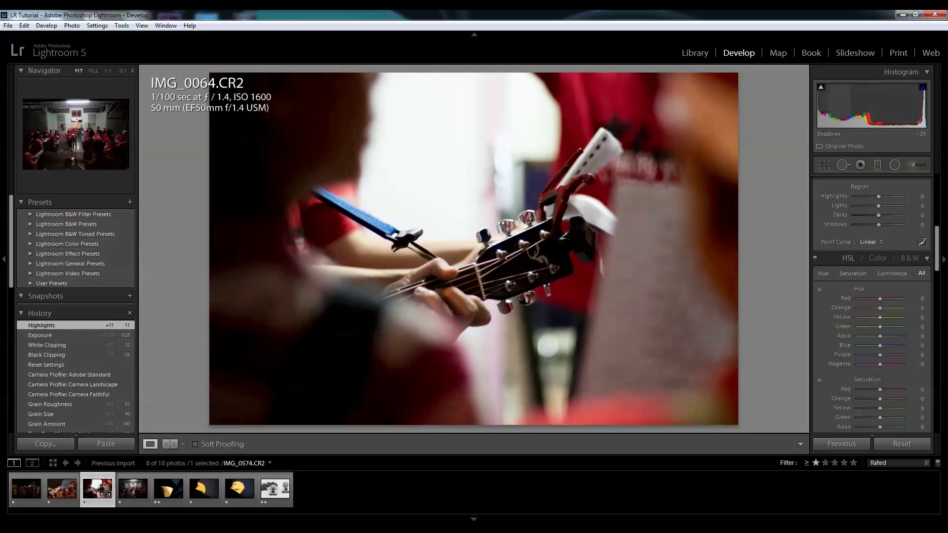
scroll(937, 252, "down", 1)
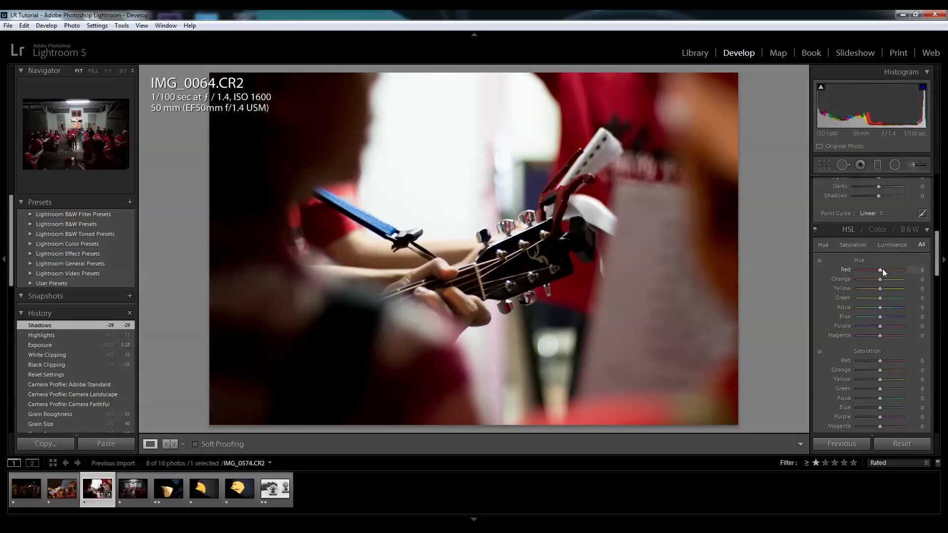
left_click_drag(880, 361, 892, 363)
scroll(938, 261, "down", 1)
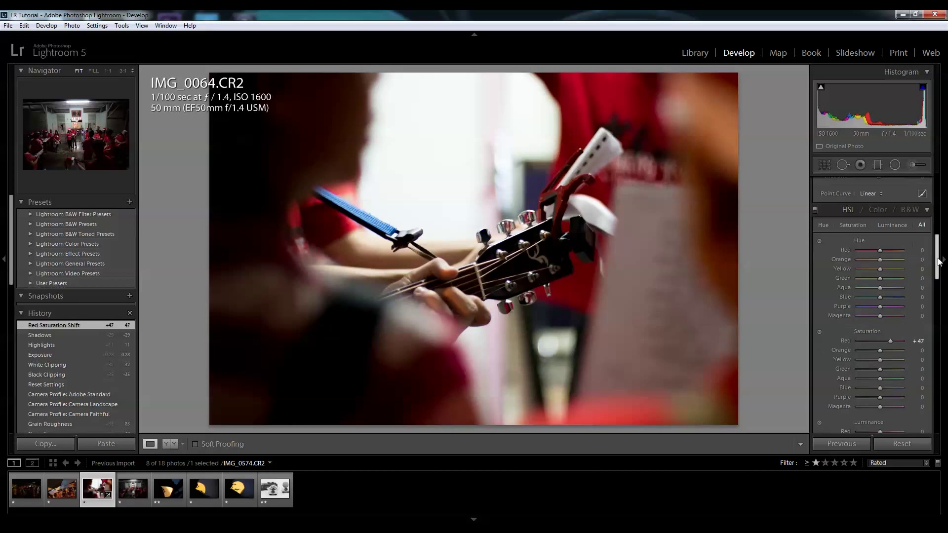
left_click_drag(939, 262, 937, 378)
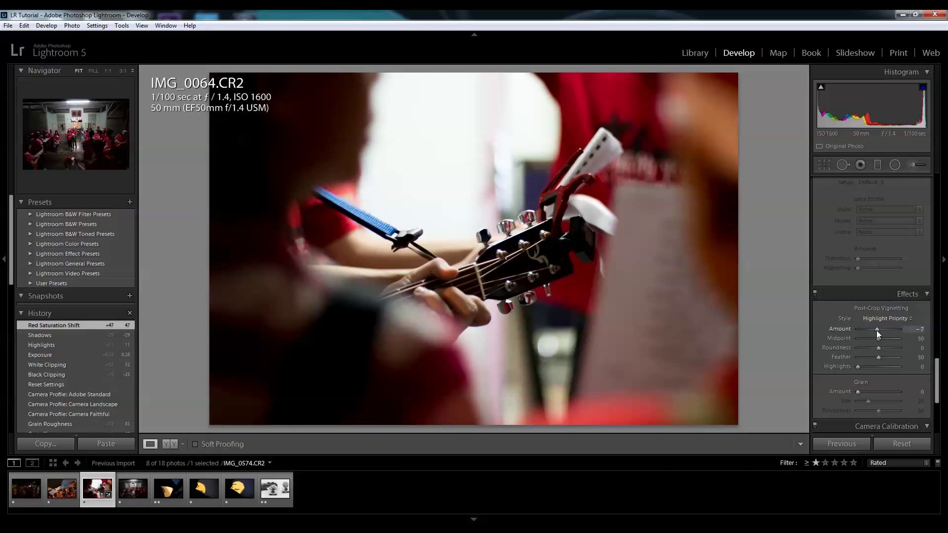
left_click_drag(875, 330, 863, 330)
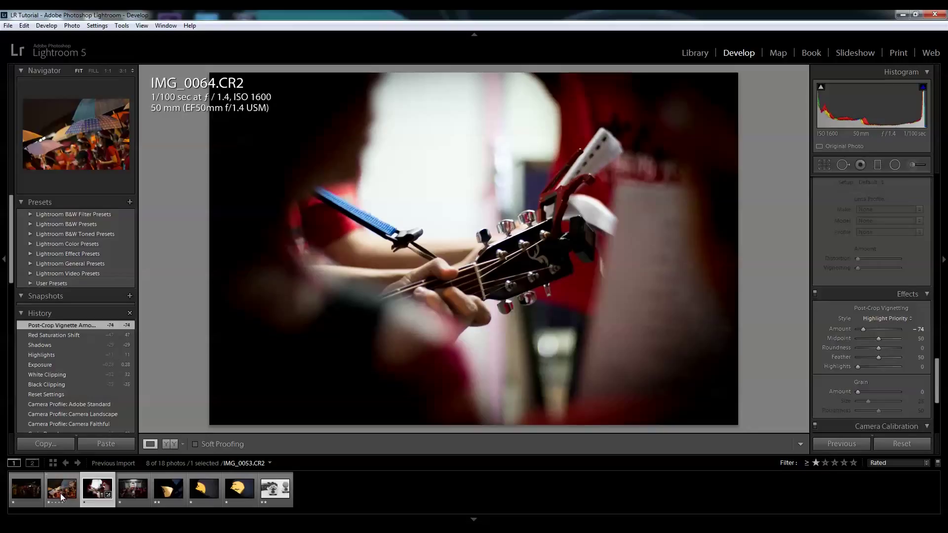
- Shift-click the first filmstrip thumbnail to select the first three photos
left_click(21, 493, "shift")
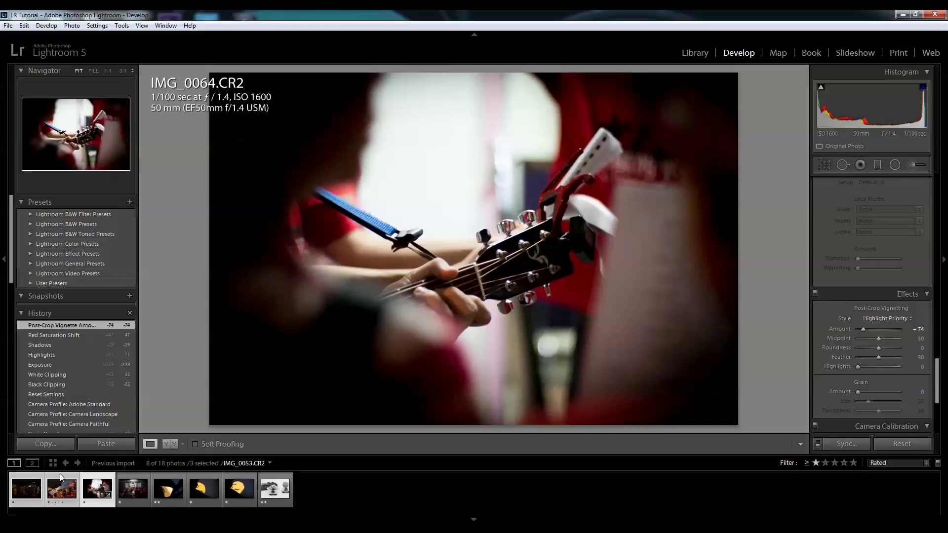
- Synchronize the guitar photo's vignette settings to the selected photos
right_click(56, 491)
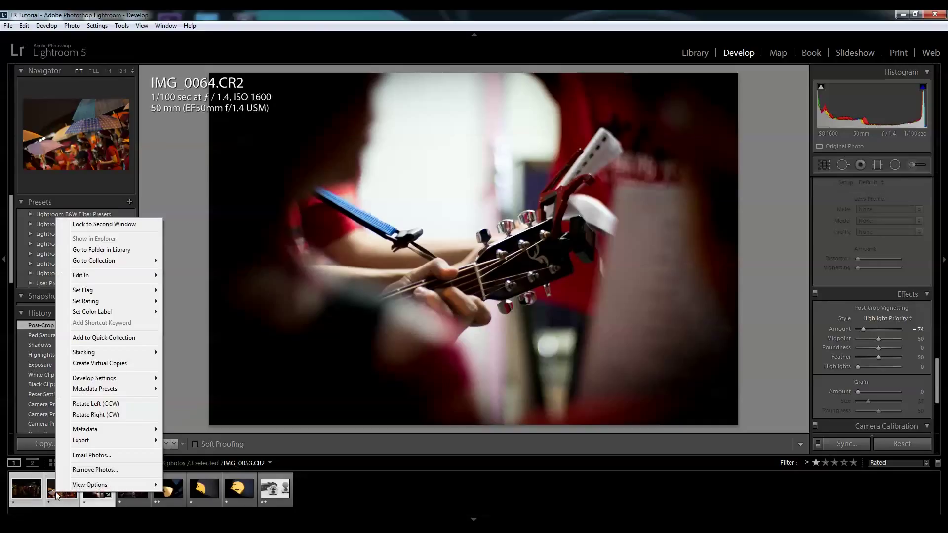
left_click(428, 489)
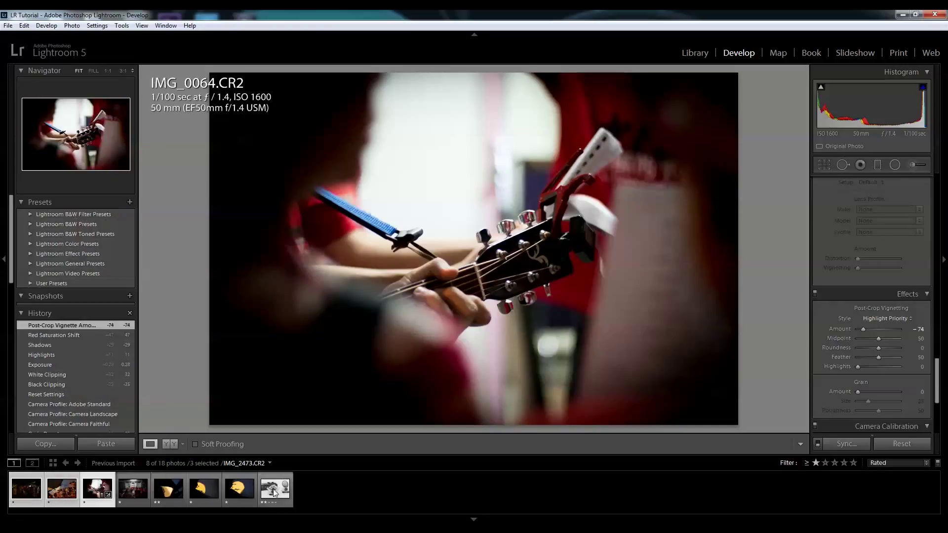
left_click(854, 445)
left_click(595, 338)
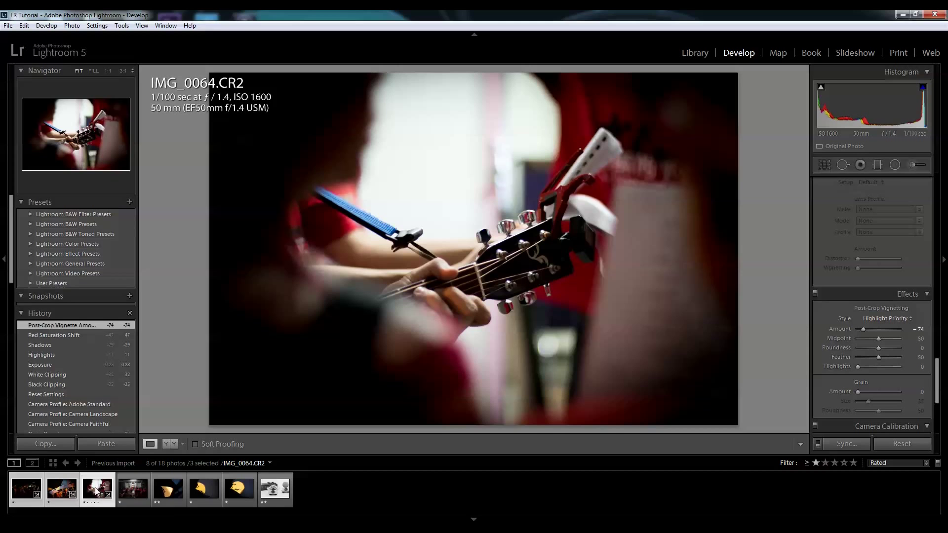
- Review the synced filmstrip photos, then raise IMG_1955's Exposure to +0.52
left_click(64, 490)
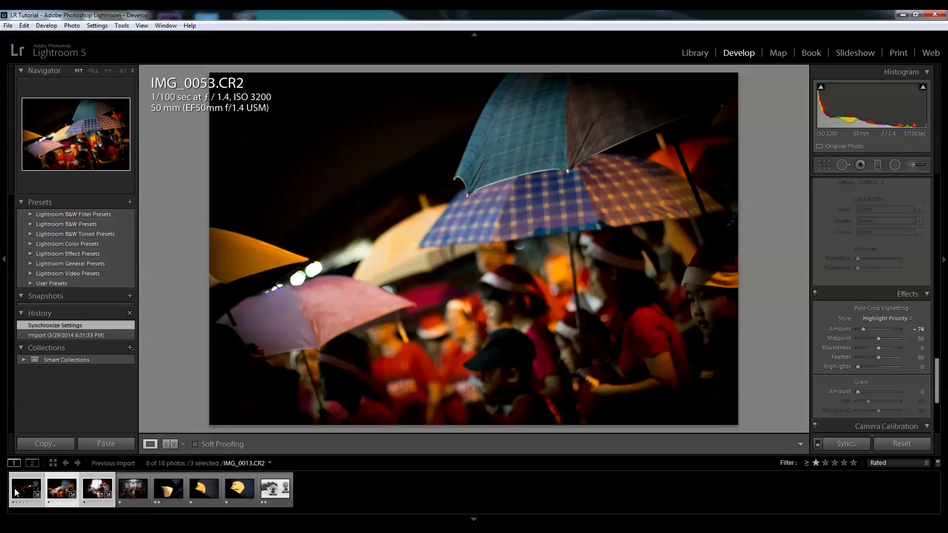
left_click(17, 491)
left_click(200, 489)
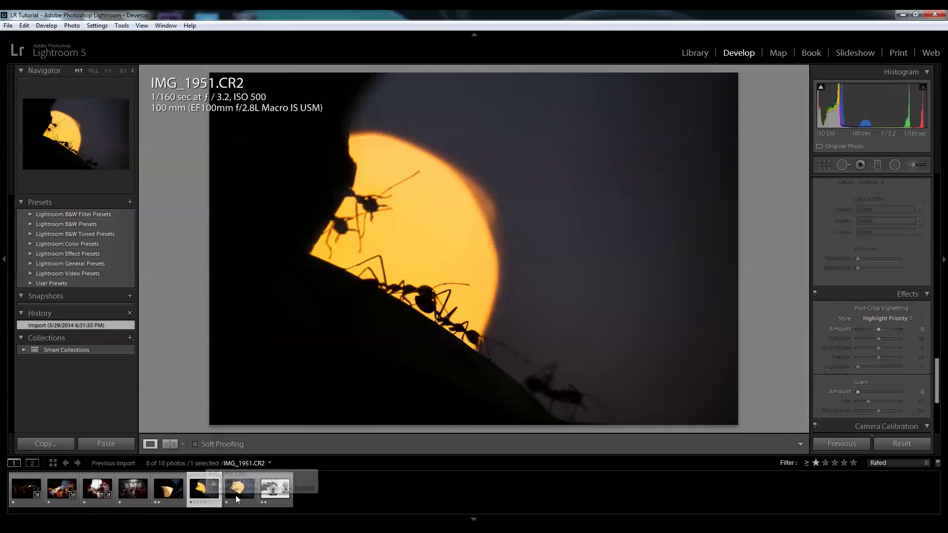
left_click(236, 495)
left_click(277, 494)
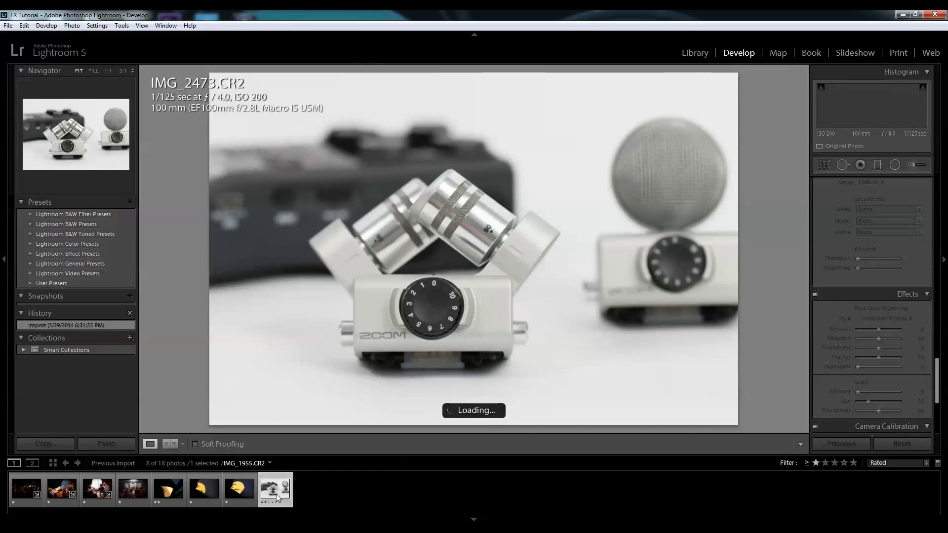
left_click(250, 491)
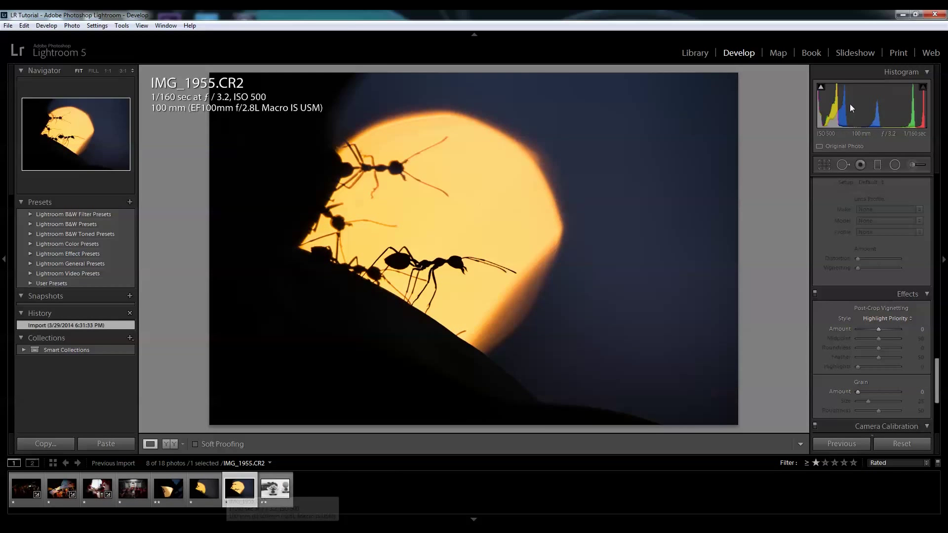
left_click_drag(849, 104, 859, 104)
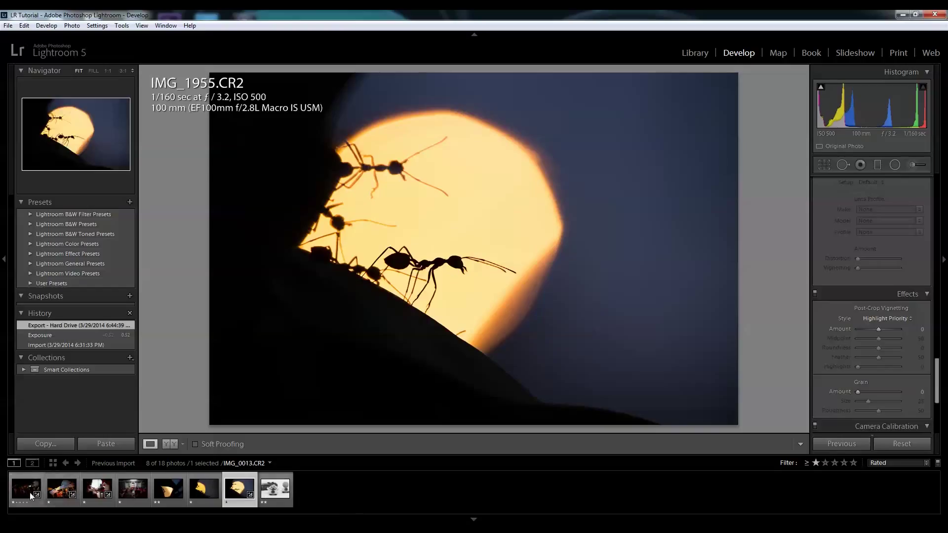
- Make IMG_1951 the current photo and select all eight filmstrip photos
left_click(202, 501)
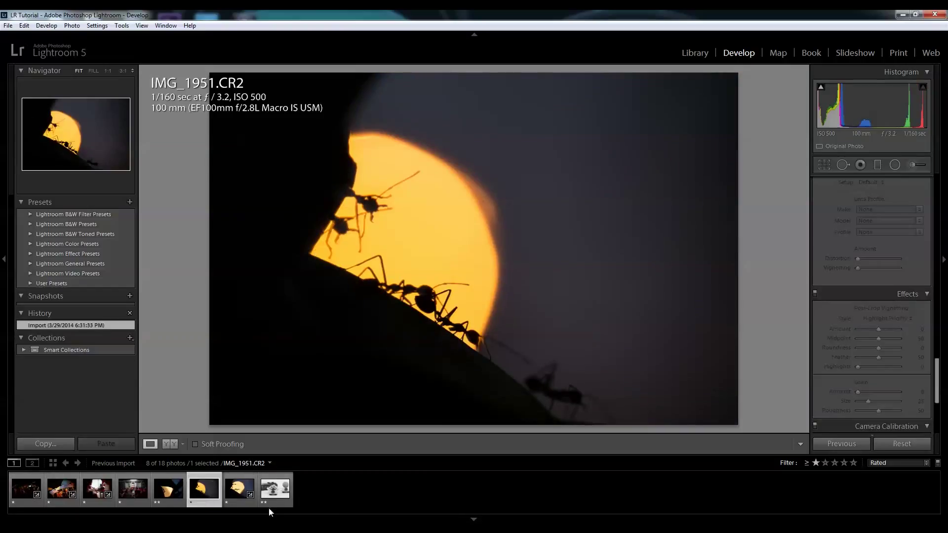
key("ctrl+a")
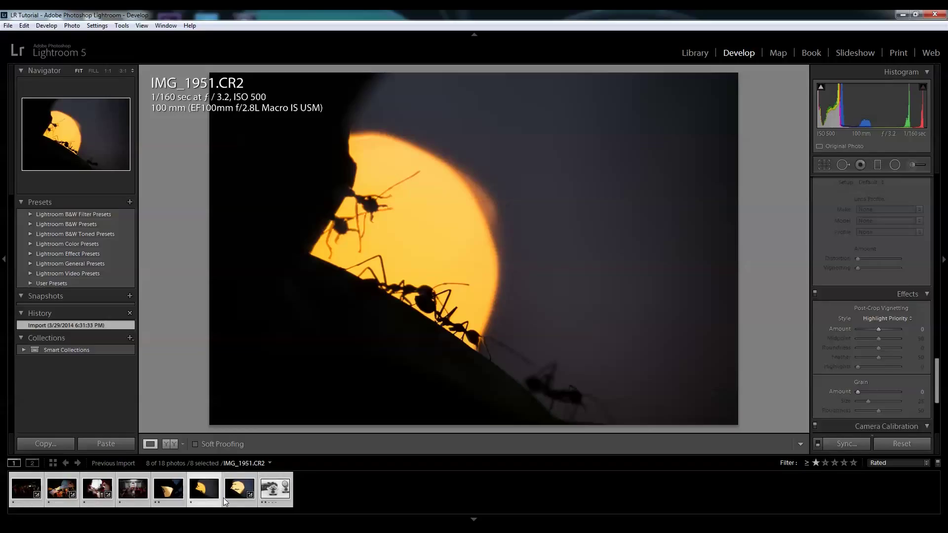
- Open the Export dialog and confirm the project folder as destination, without a subfolder
left_click(8, 25)
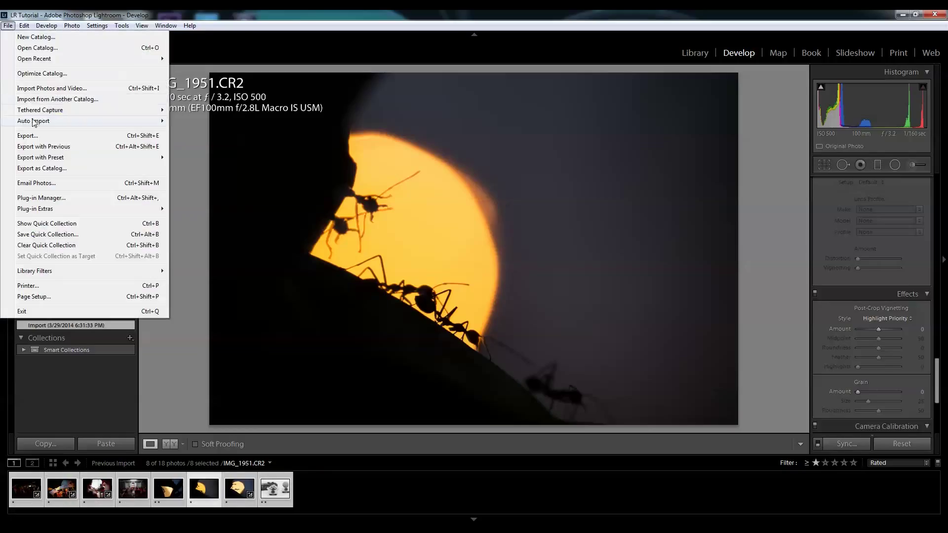
left_click(36, 134)
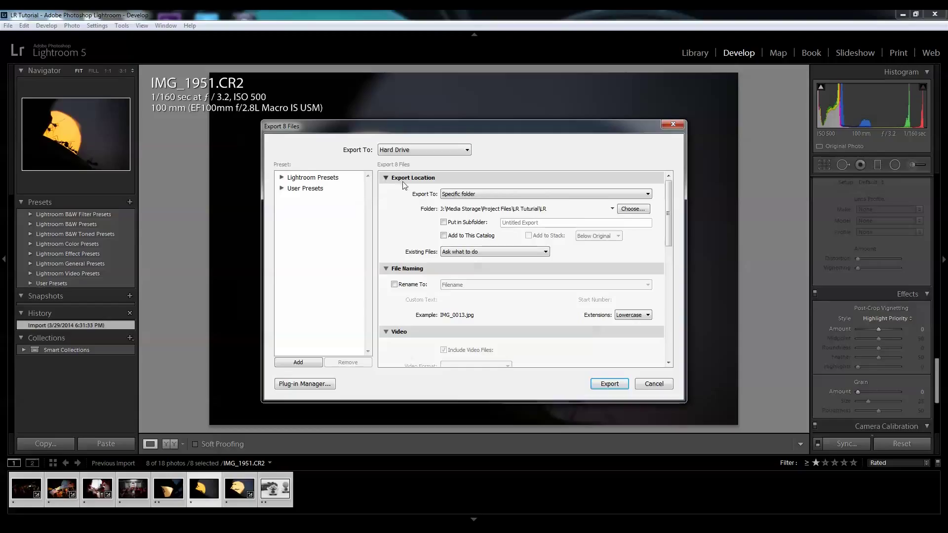
left_click(634, 210)
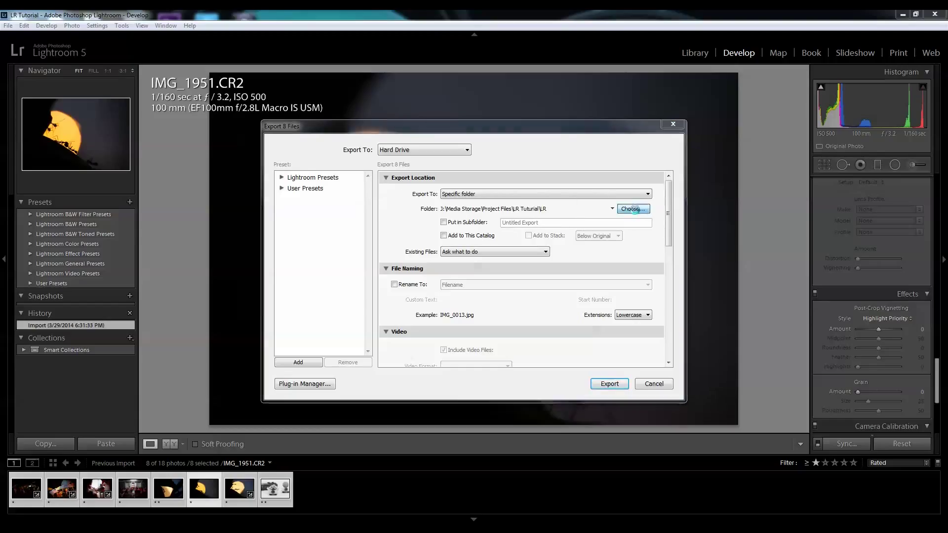
left_click(658, 384)
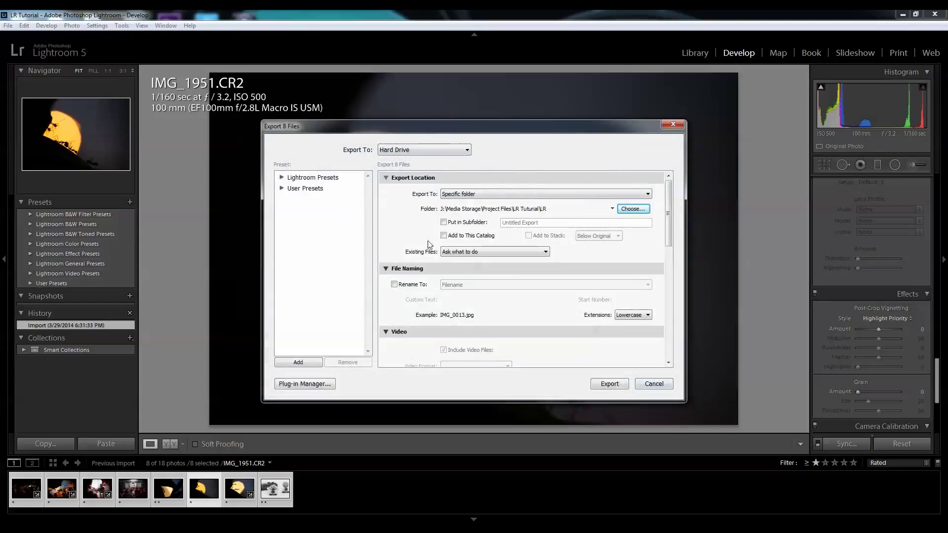
left_click(443, 222)
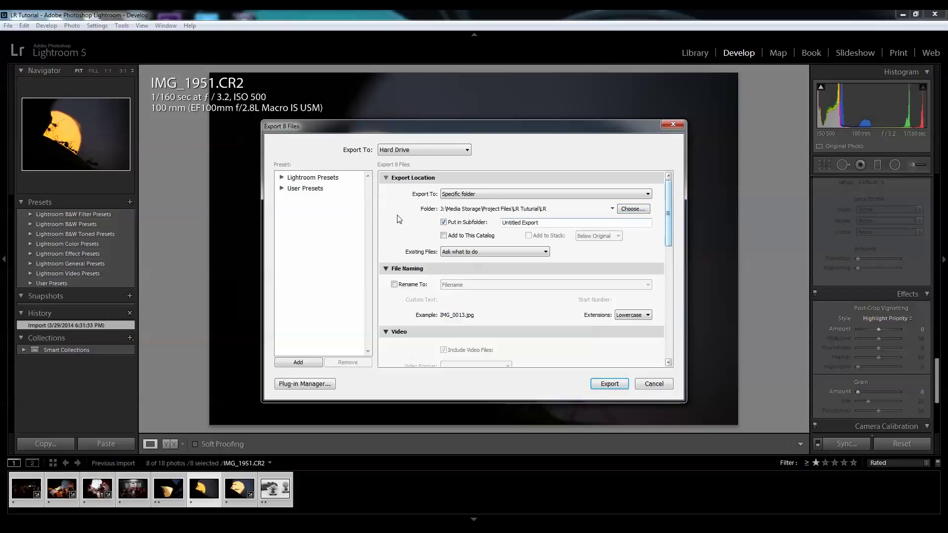
left_click(443, 222)
- Keep JPEG as the image format and limit each exported file to 1500 K
left_click_drag(668, 232, 669, 296)
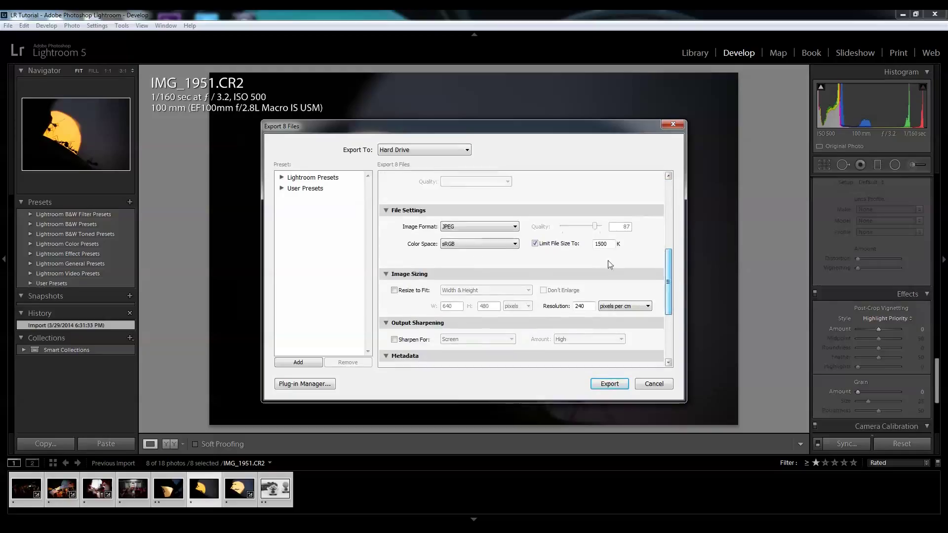
left_click(535, 243)
left_click(481, 227)
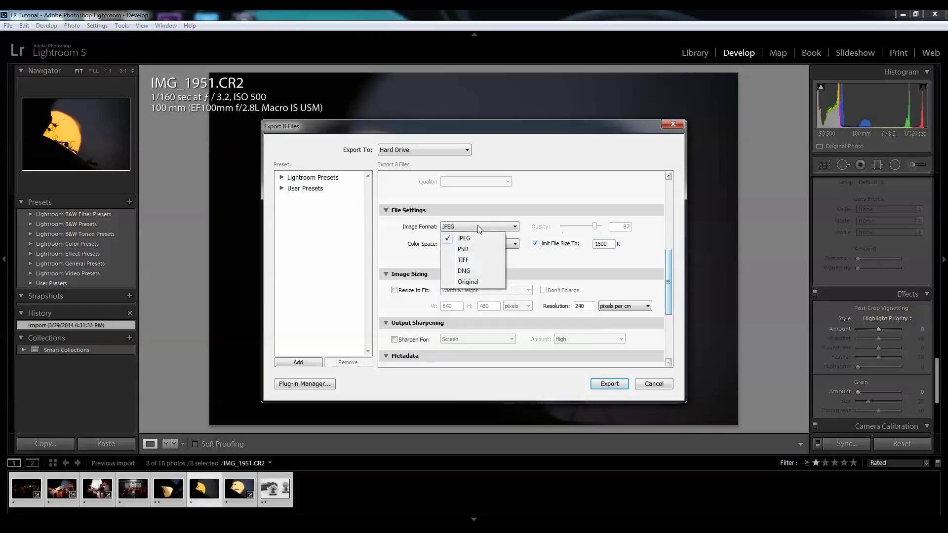
left_click(494, 227)
left_click(487, 228)
left_click(487, 232)
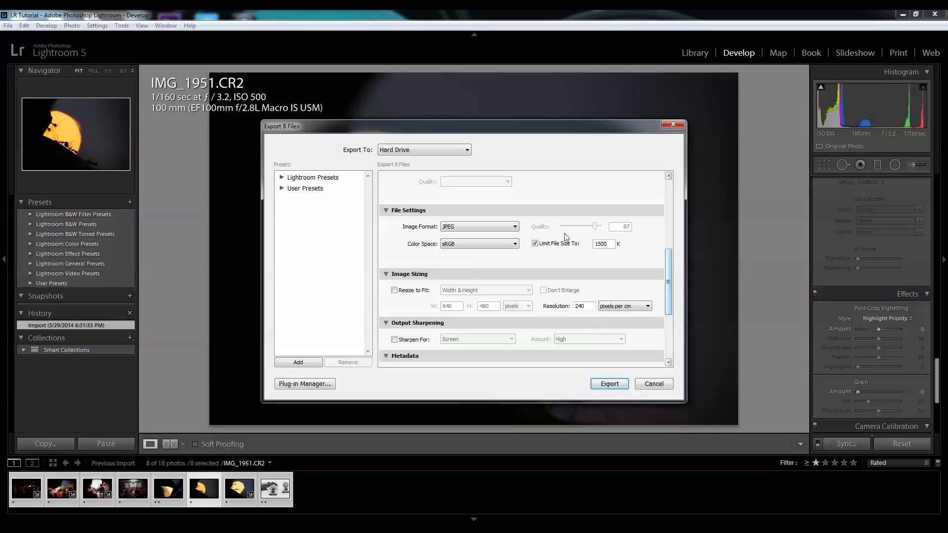
double_click(597, 242)
left_click(555, 246)
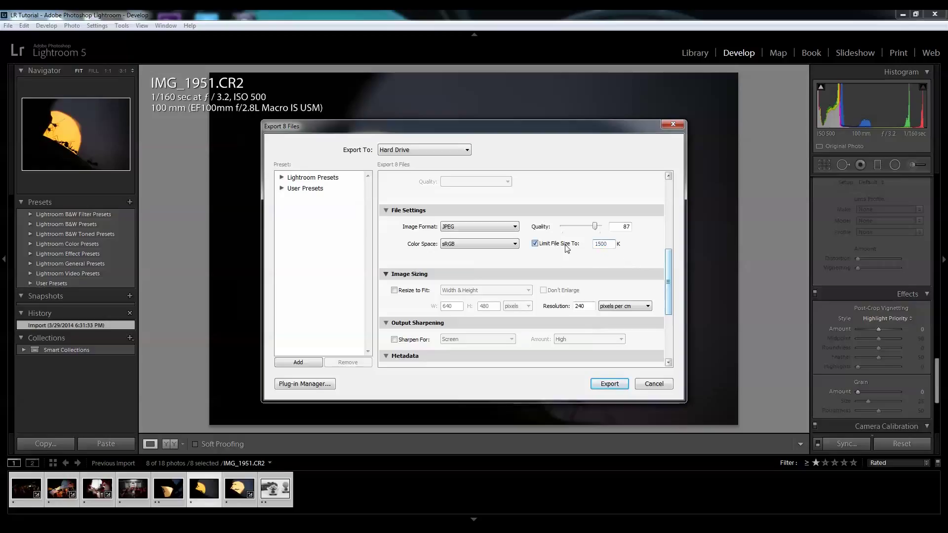
left_click(543, 246)
scroll(668, 283, "down", 3)
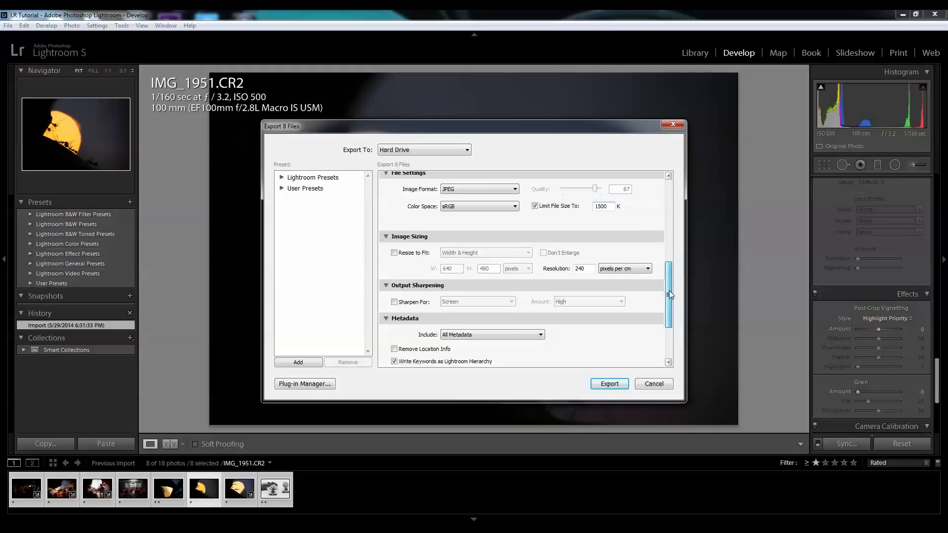
left_click_drag(670, 295, 670, 307)
left_click(394, 203)
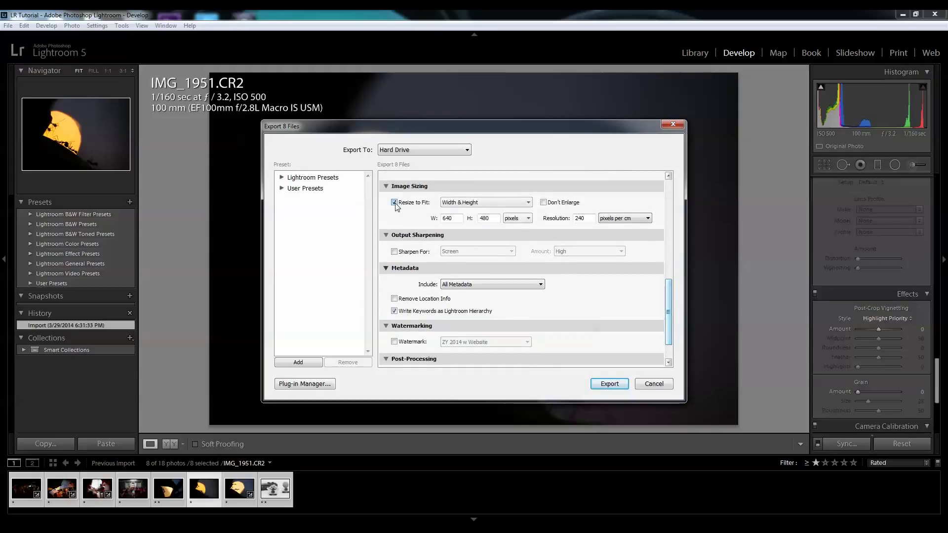
left_click(395, 203)
left_click(395, 252)
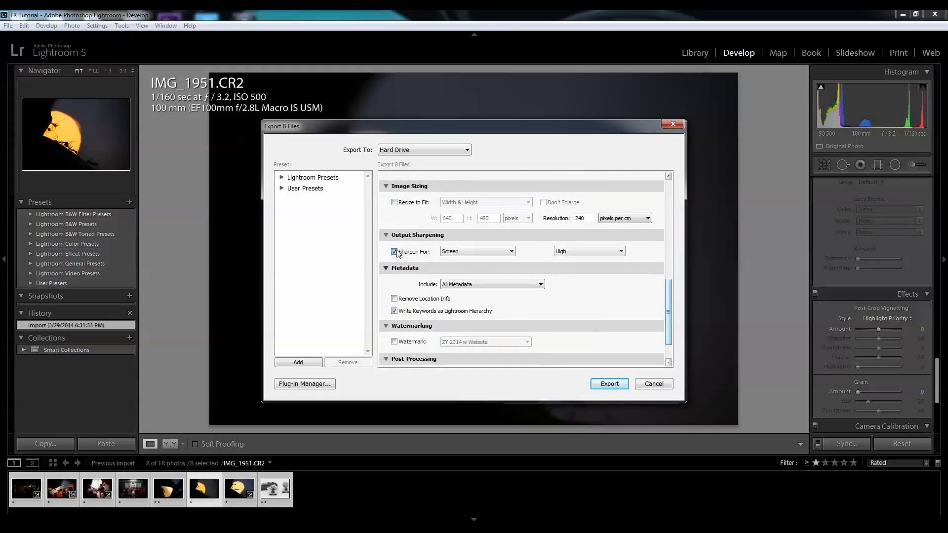
left_click(395, 252)
left_click_drag(669, 309, 669, 327)
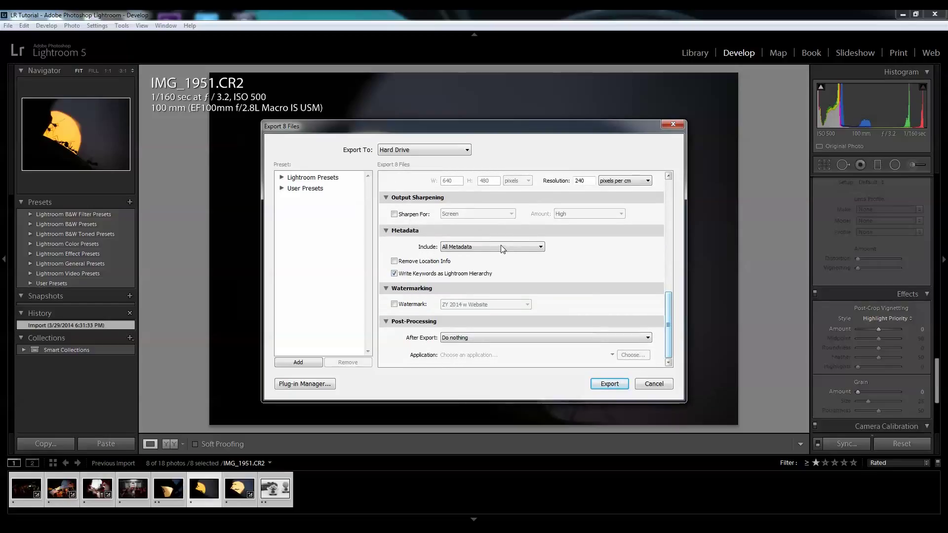
left_click(399, 306)
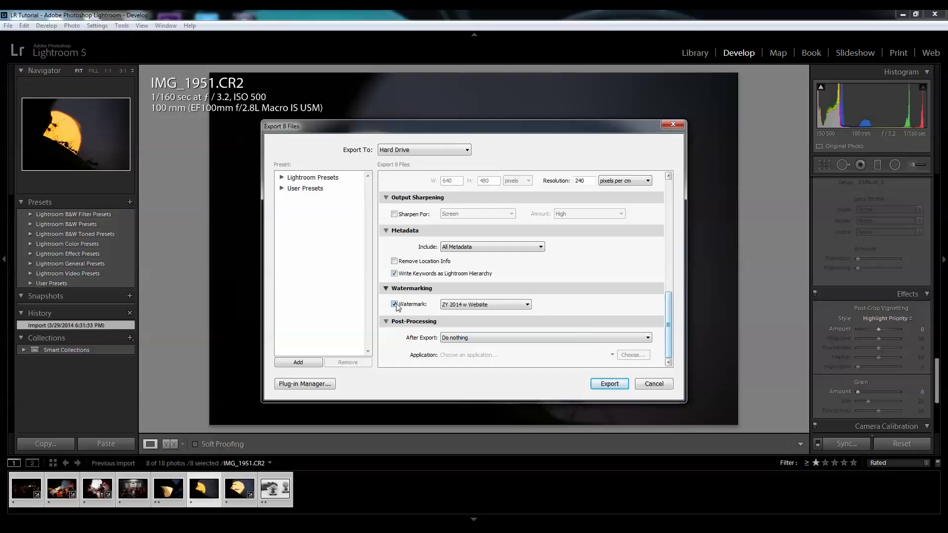
left_click(395, 305)
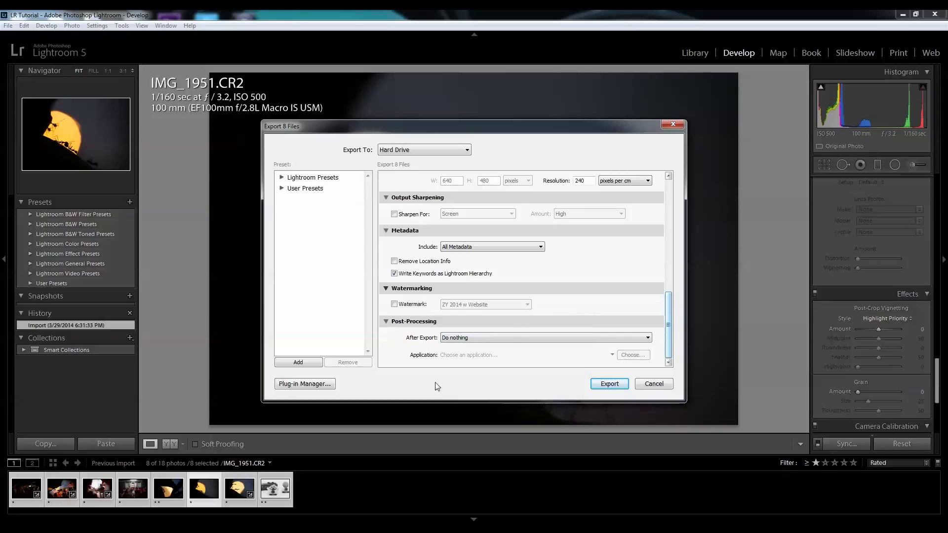
- Start the export and skip the existing IMG_1955.jpg, exporting seven files
left_click(610, 385)
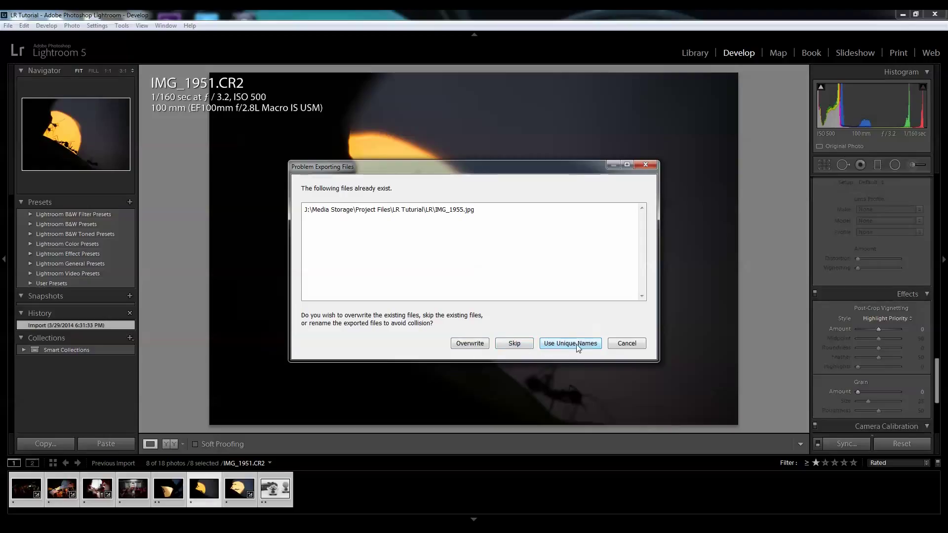
left_click(514, 344)
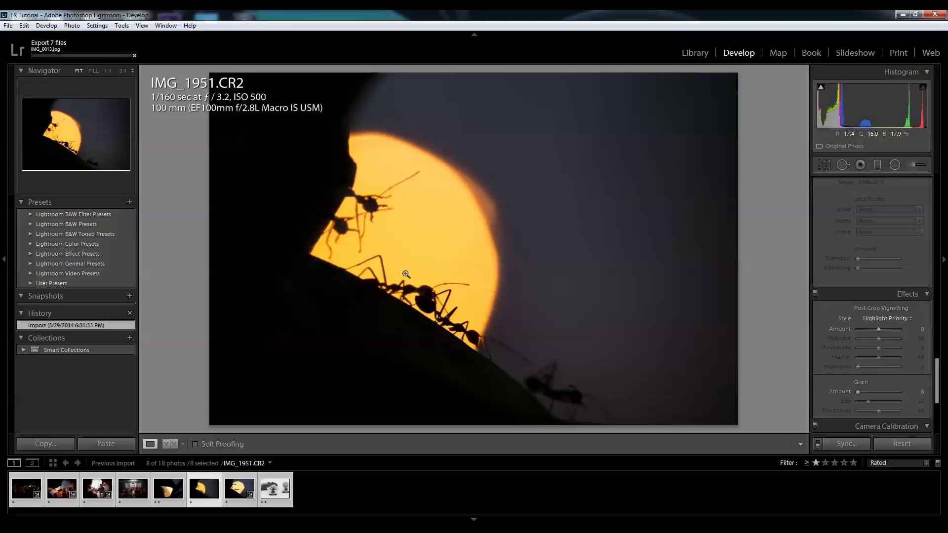